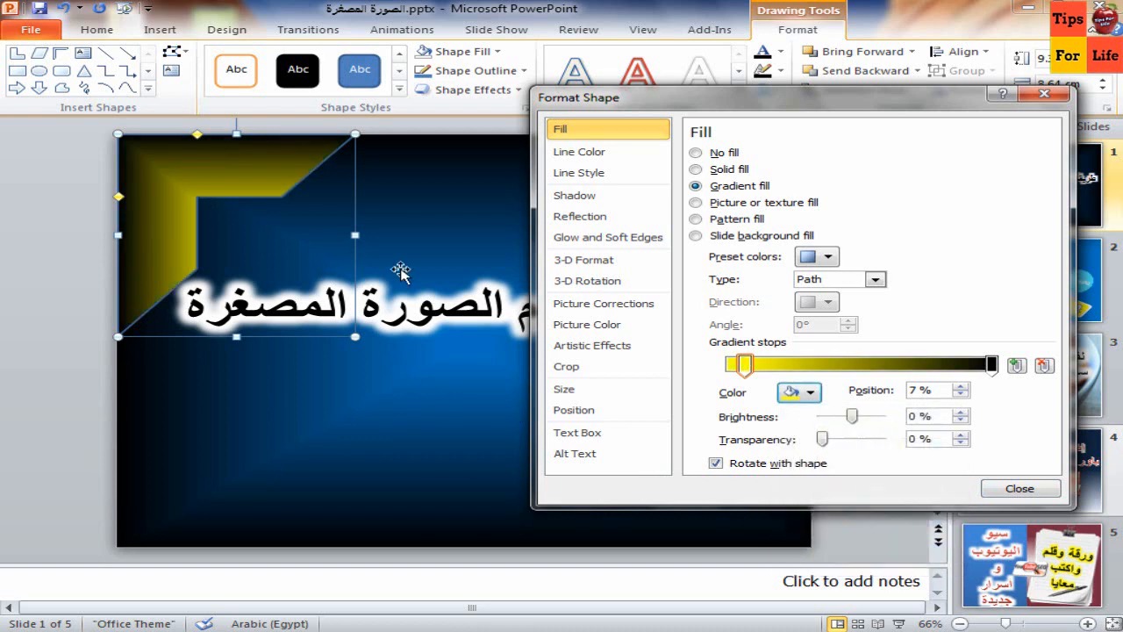
Change the black end stop of the corner shape's path gradient to dark blue with -25% brightness
click(991, 365)
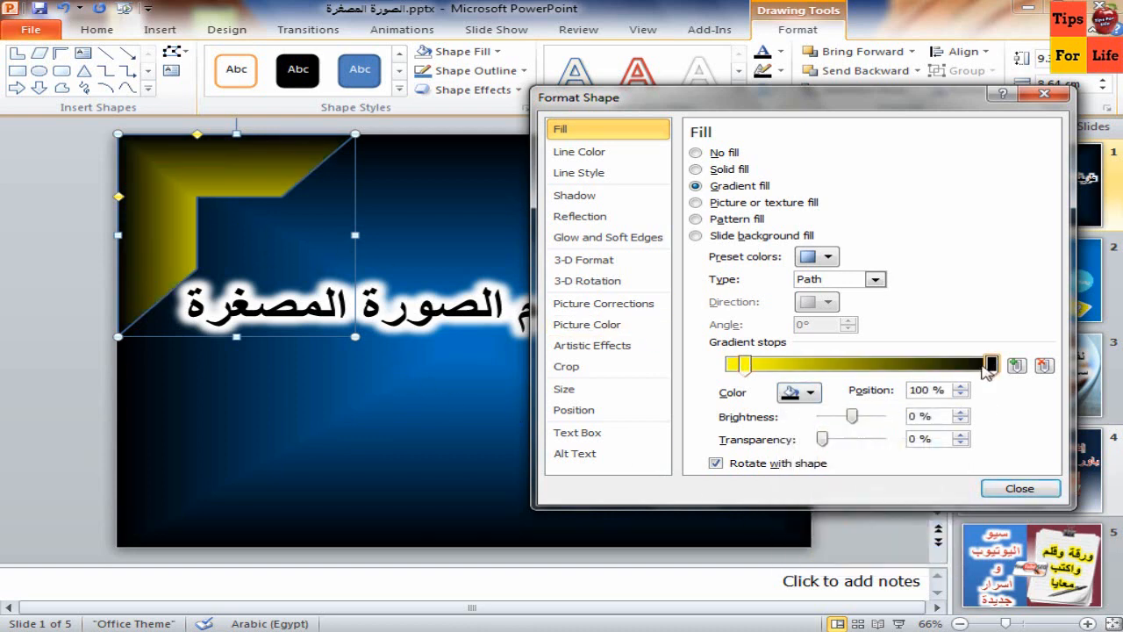
click(811, 394)
click(786, 428)
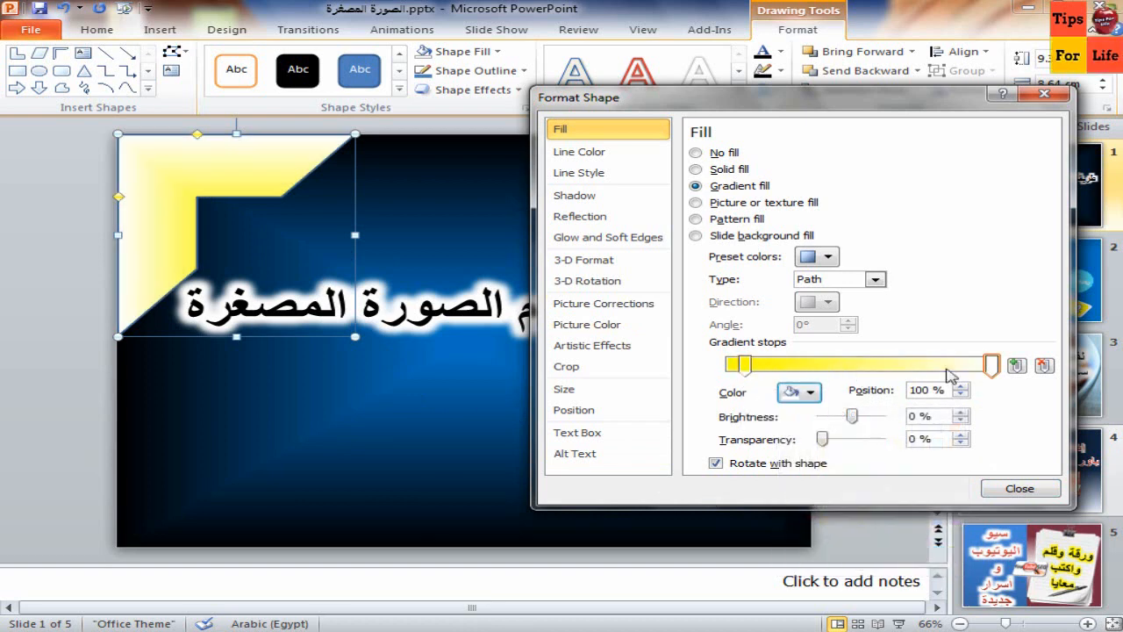
mouse_move(998, 368)
mouse_down()
mouse_move(884, 371)
mouse_move(990, 376)
mouse_up()
click(802, 394)
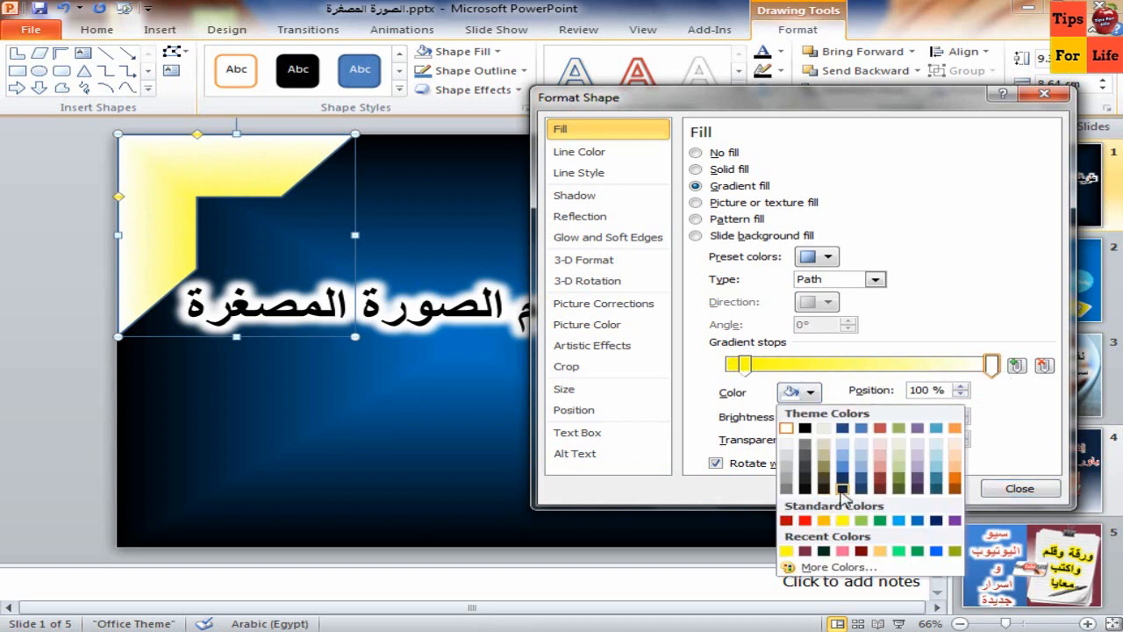
click(842, 488)
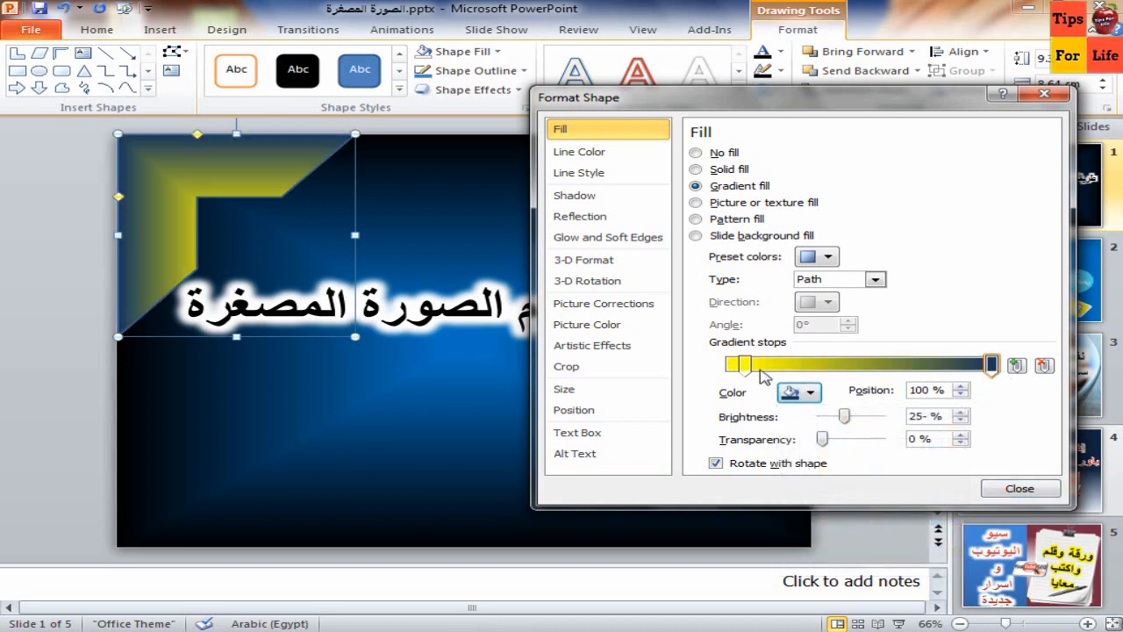
Move the yellow gradient stop to 58% and finish formatting the corner shape
drag(746, 367, 886, 379)
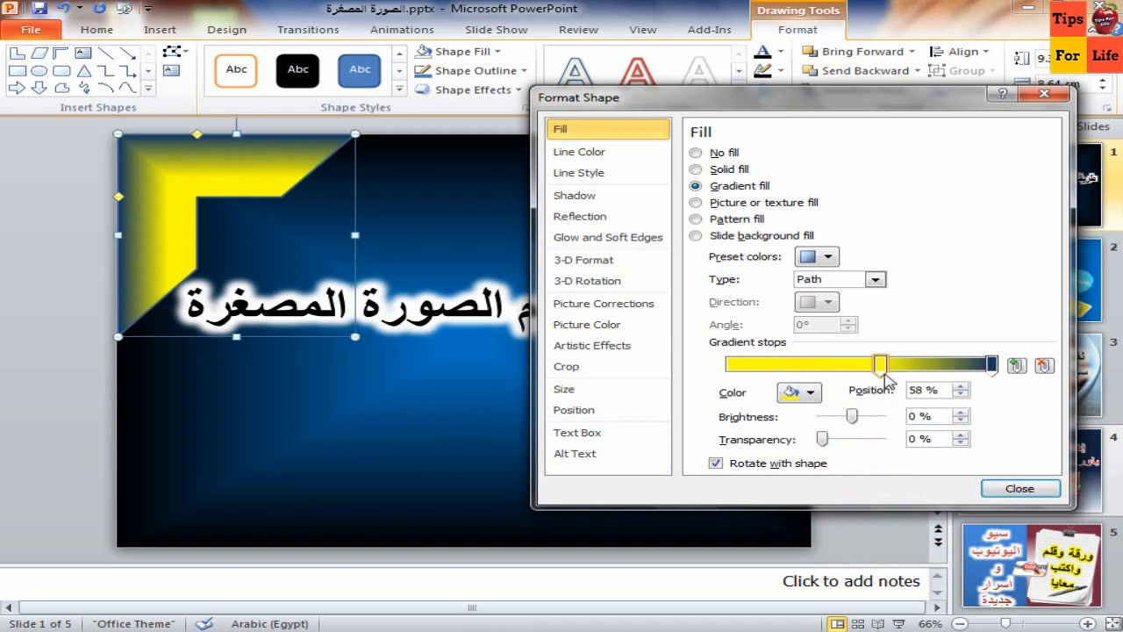
click(1019, 488)
click(586, 462)
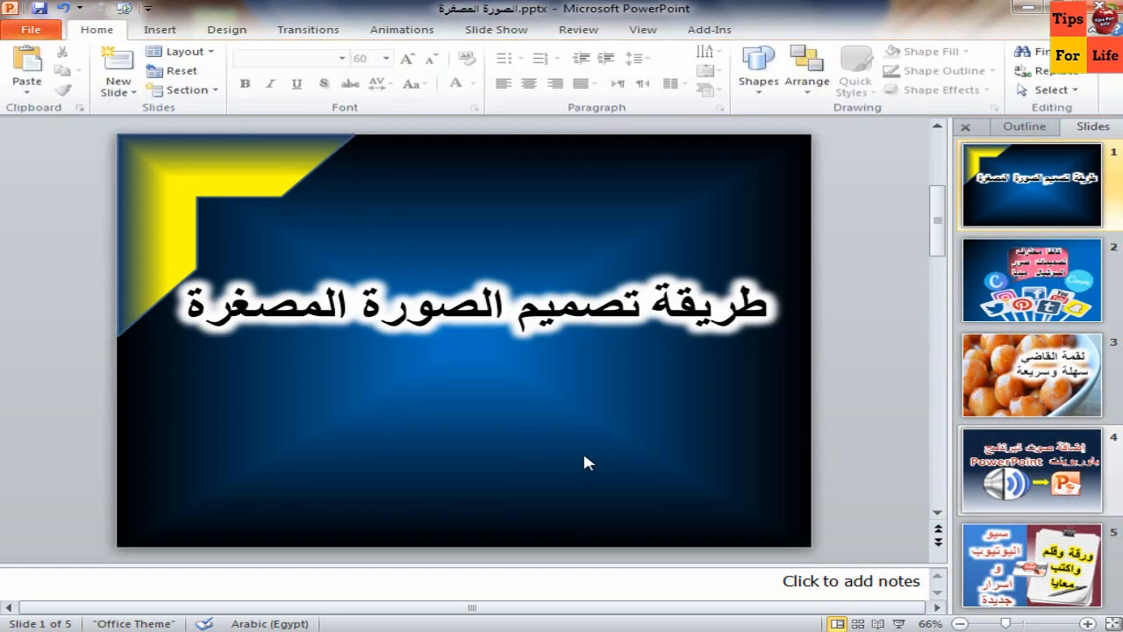
Copy the yellow corner shape and paste an editable duplicate onto the slide
click(260, 172)
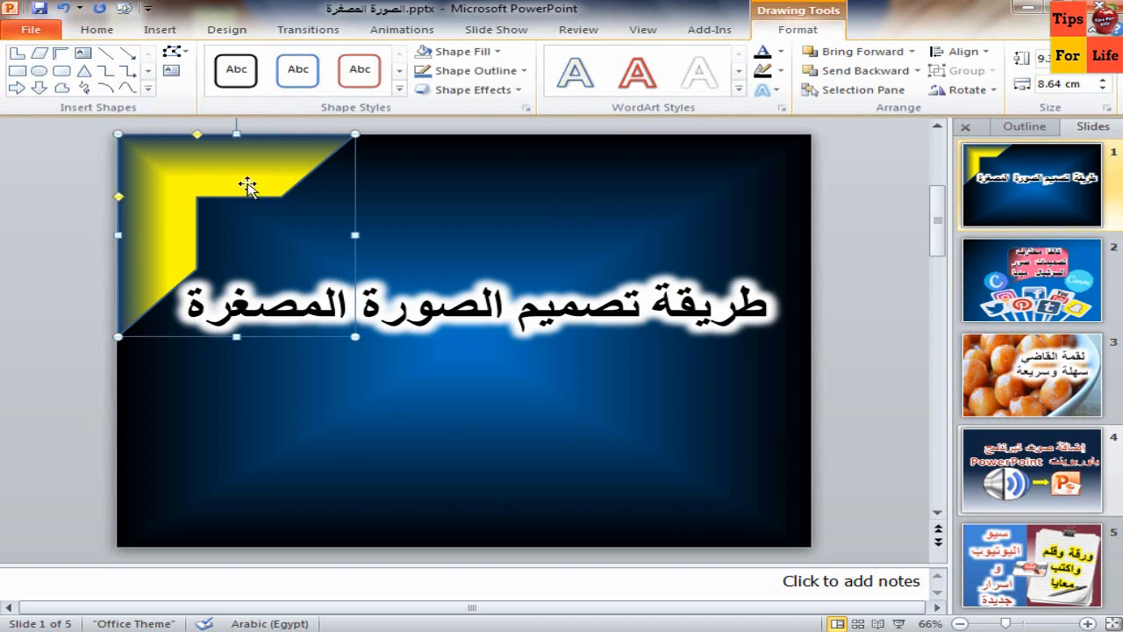
right_click(248, 185)
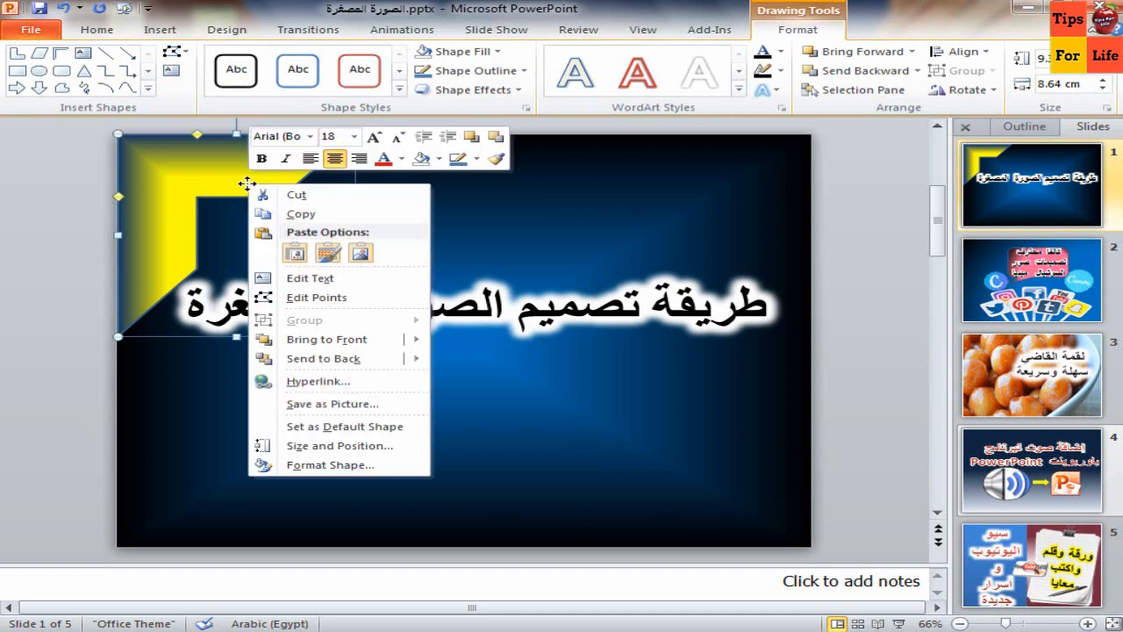
click(301, 215)
right_click(559, 203)
click(604, 281)
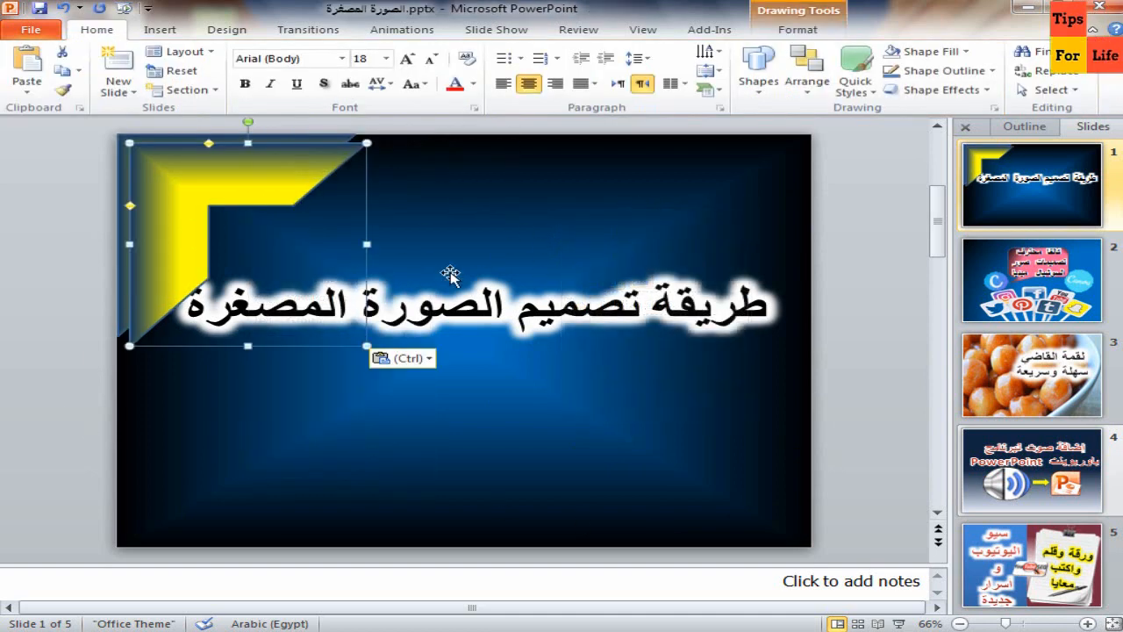
Rotate the duplicated corner shape 90° clockwise and fit it into the slide's upper-right corner
drag(241, 188, 574, 211)
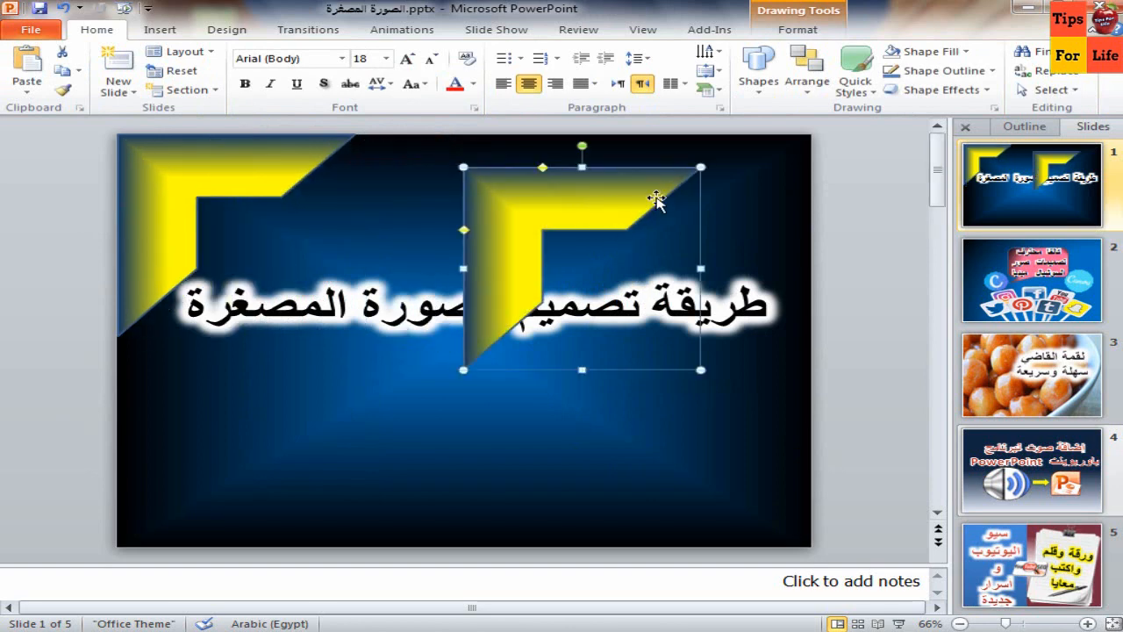
drag(585, 141, 719, 266)
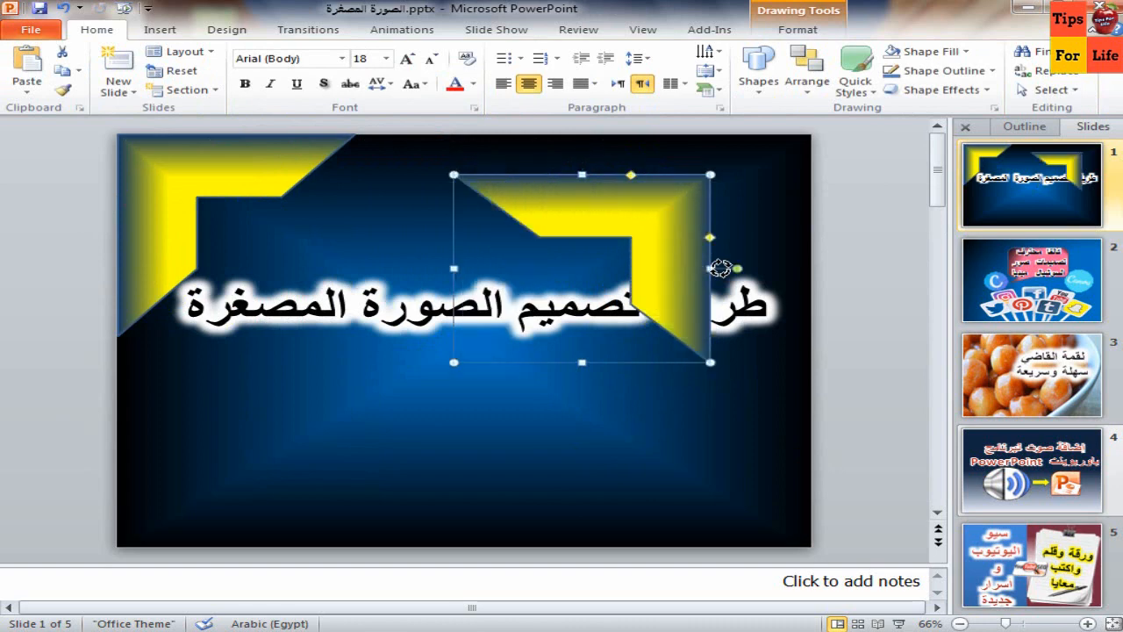
drag(664, 220, 763, 181)
click(735, 405)
right_click(714, 435)
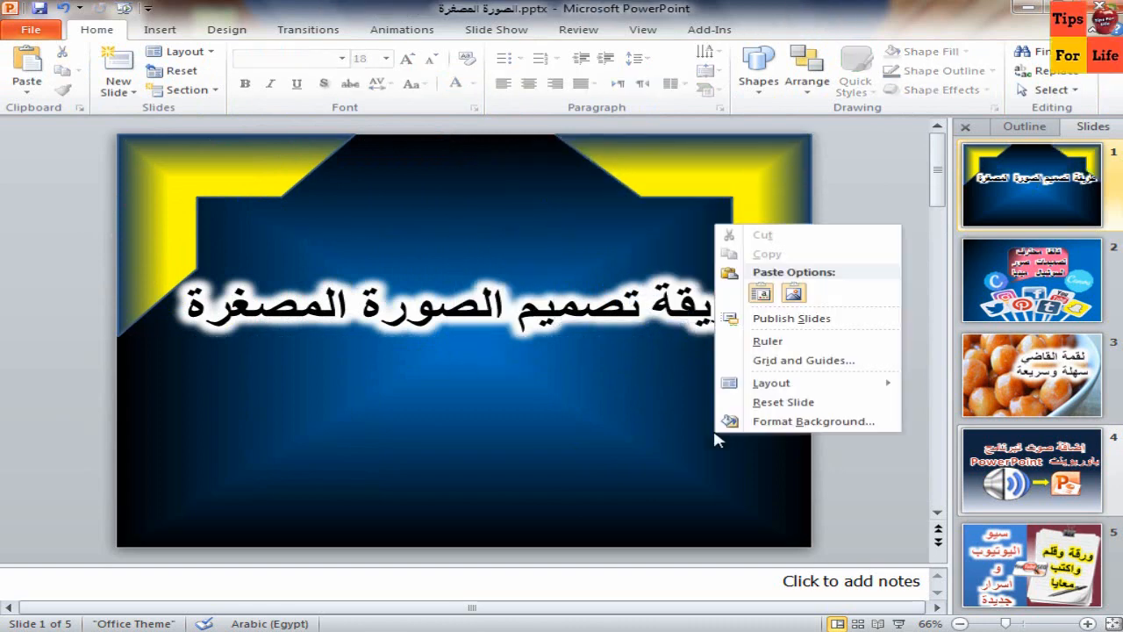
click(794, 294)
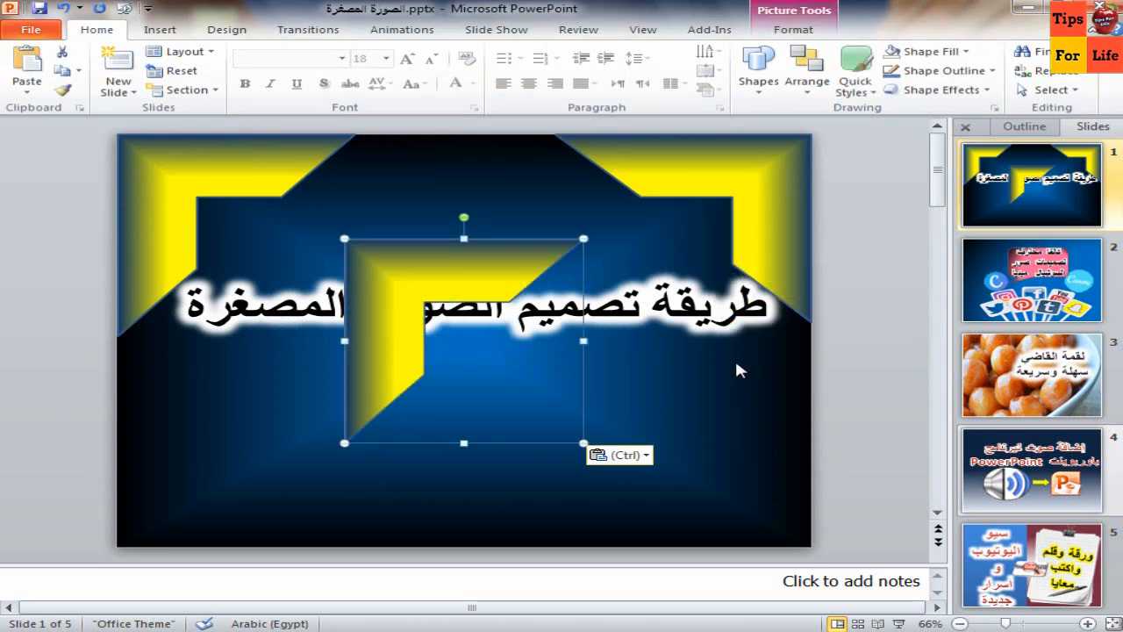
key(Delete)
Paste another editable copy of the corner shape, rotate it 180°, and fit it into the slide's lower-right corner
right_click(509, 373)
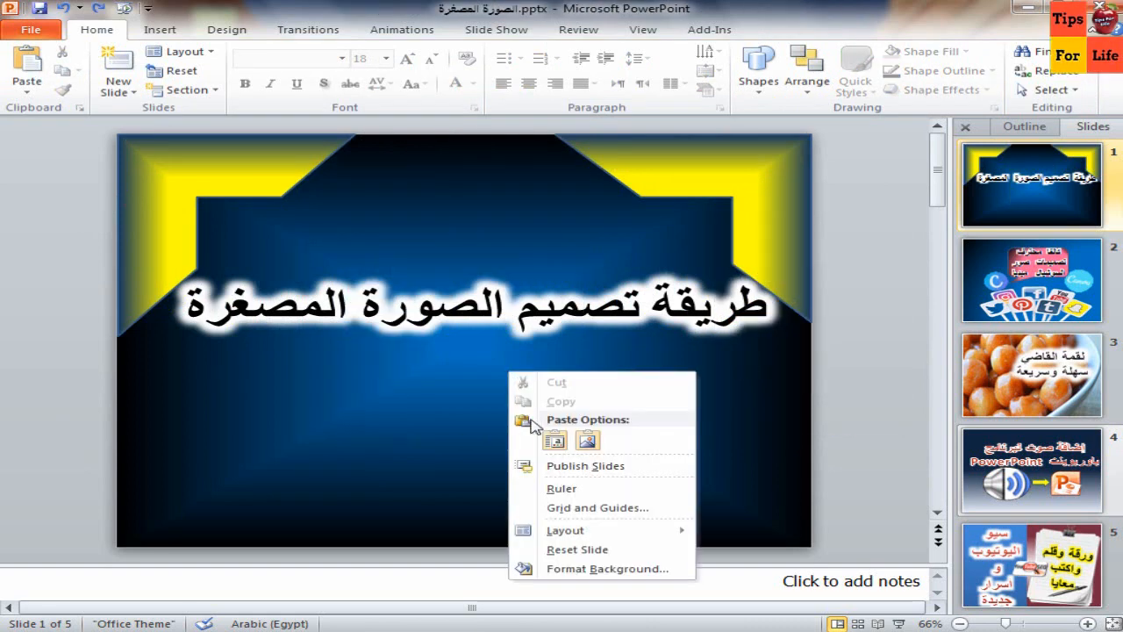
click(556, 442)
drag(265, 182, 563, 322)
drag(545, 262, 727, 514)
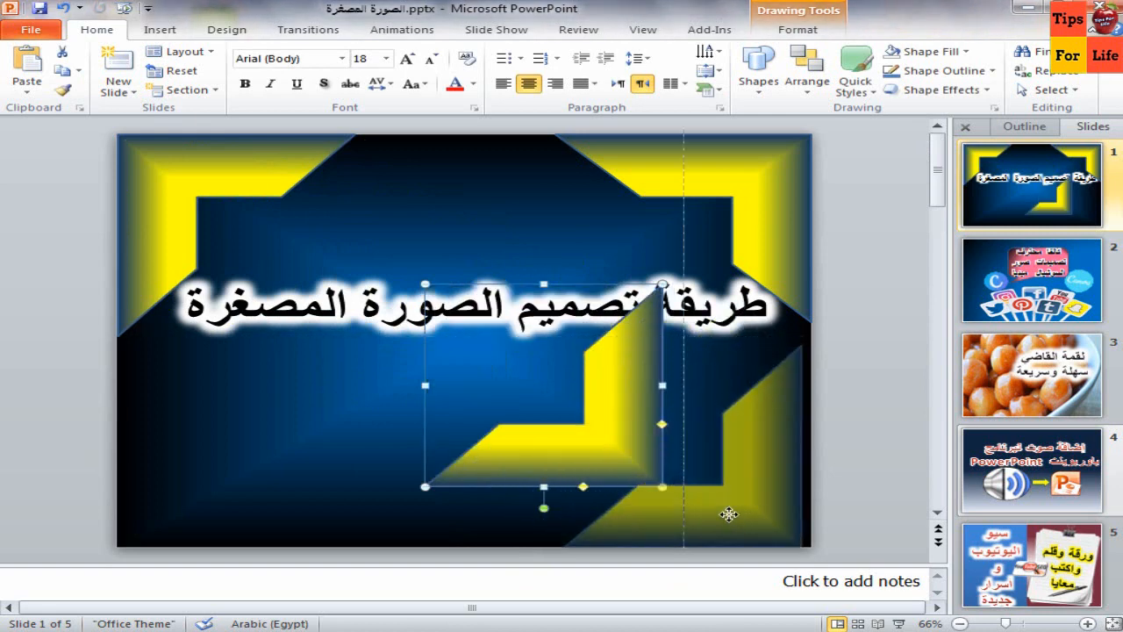
Paste the corner shape as a picture, rotate it 90° counterclockwise, and fit it into the slide's lower-left corner
right_click(384, 468)
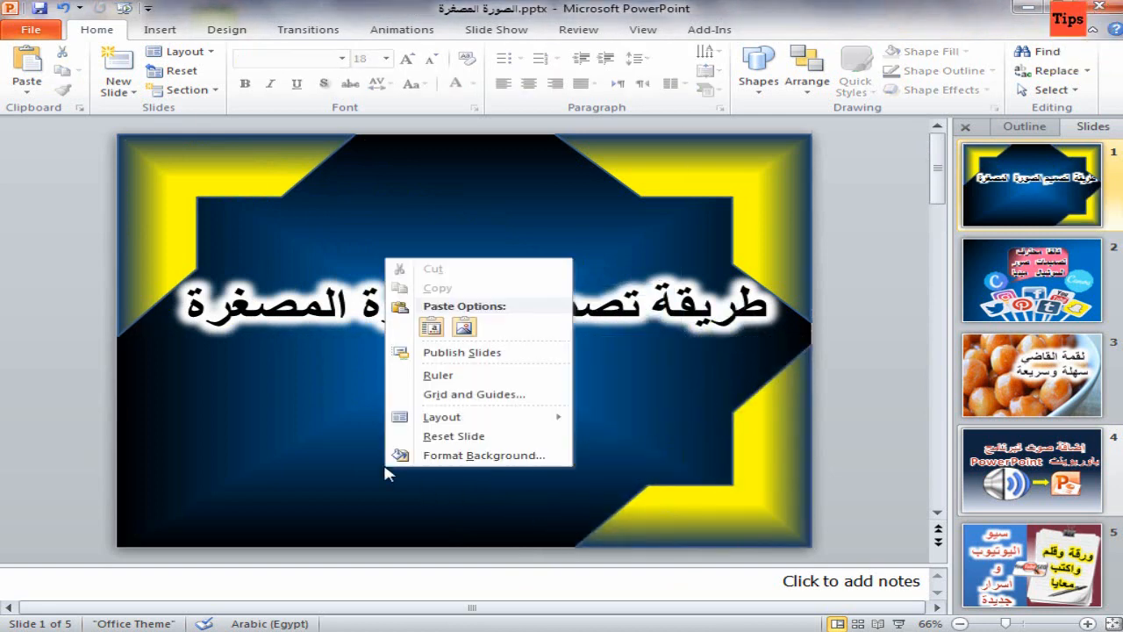
click(463, 328)
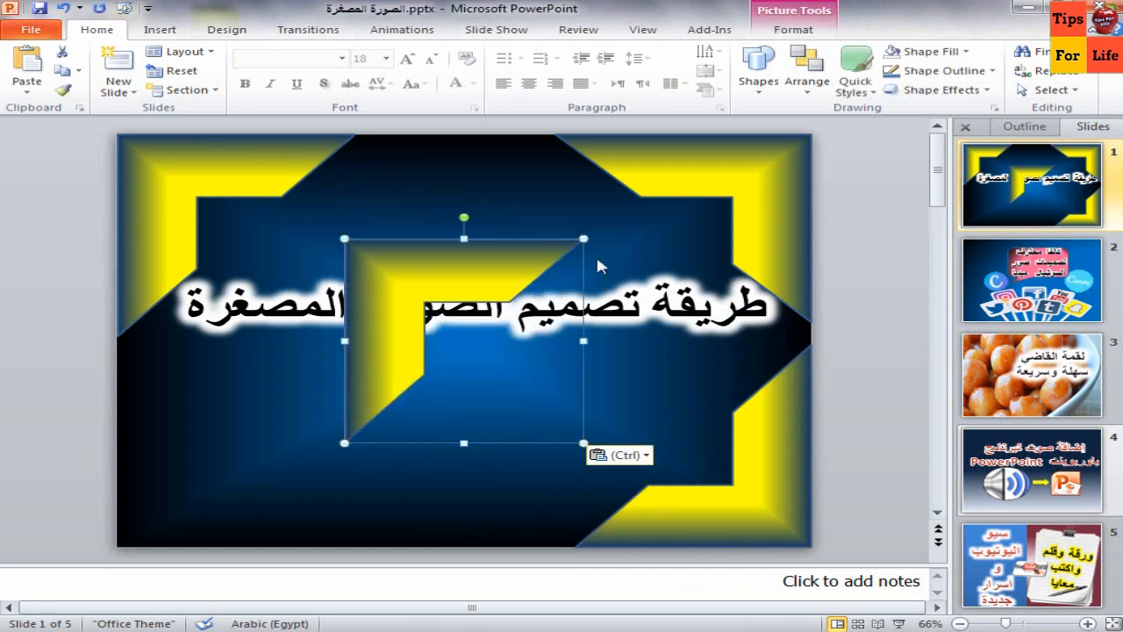
drag(463, 217, 188, 487)
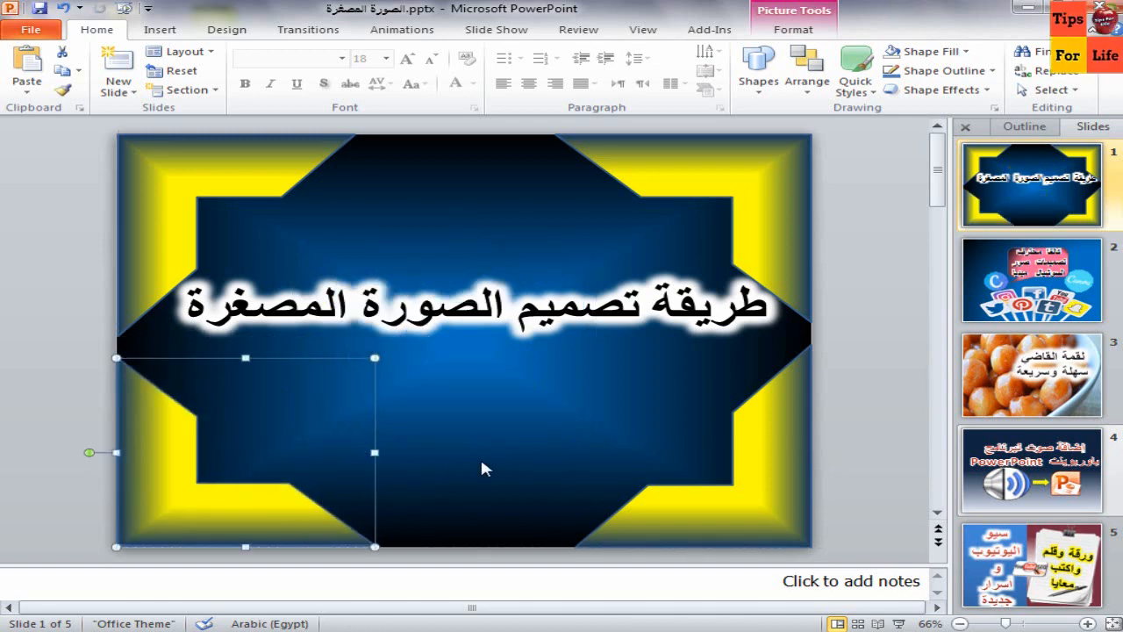
click(498, 458)
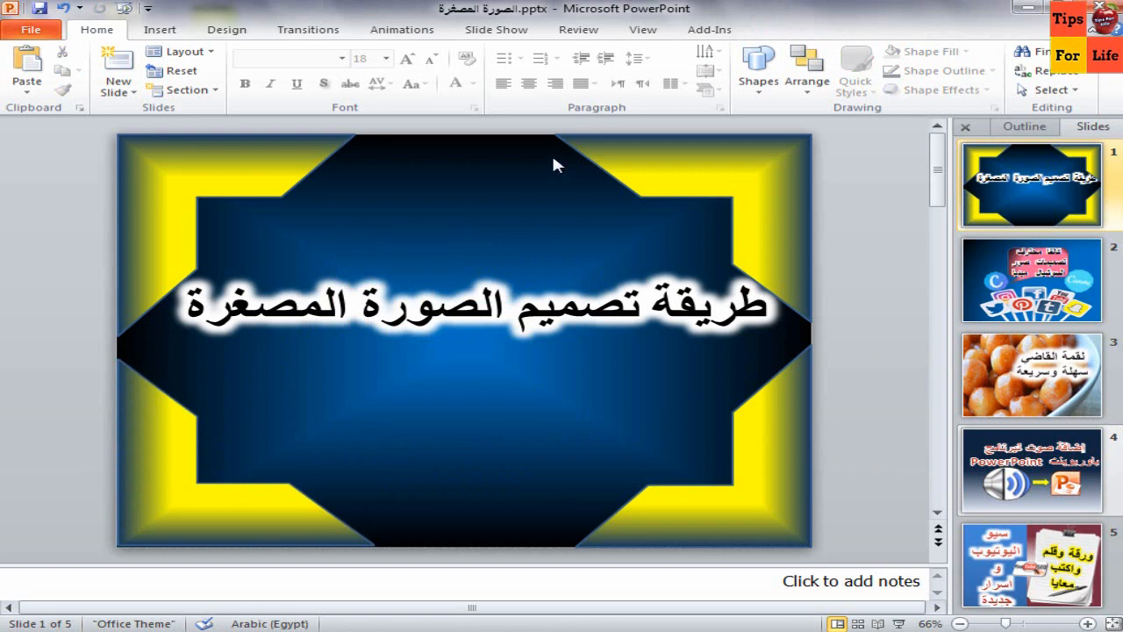
Move the Arabic title text box slightly down so it sits between the corner shapes
click(540, 299)
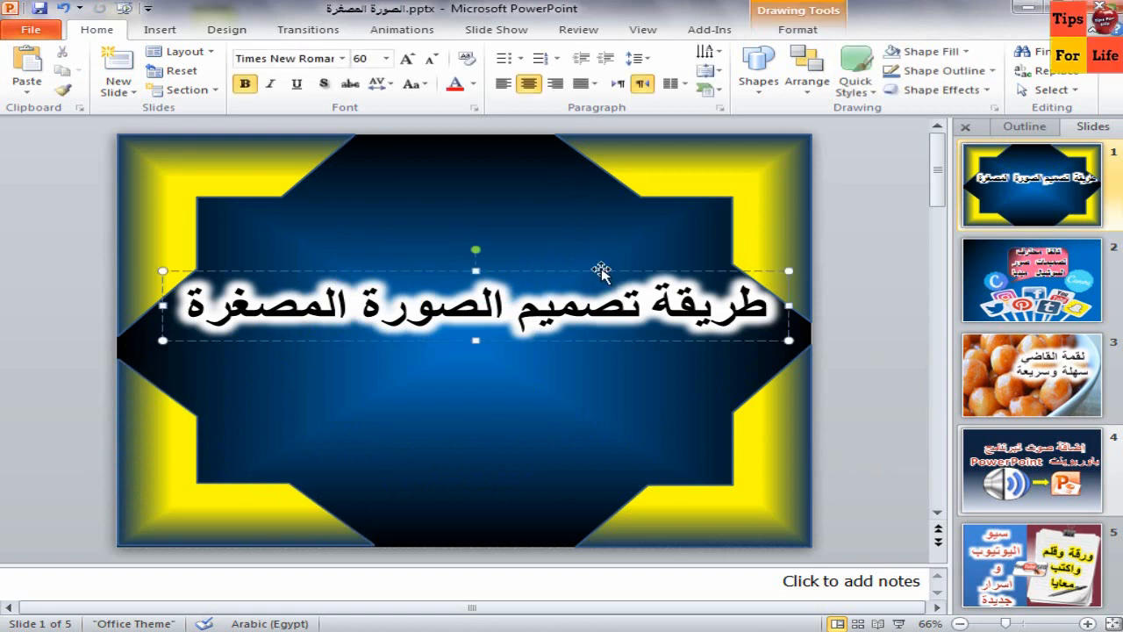
drag(601, 270, 601, 286)
click(546, 451)
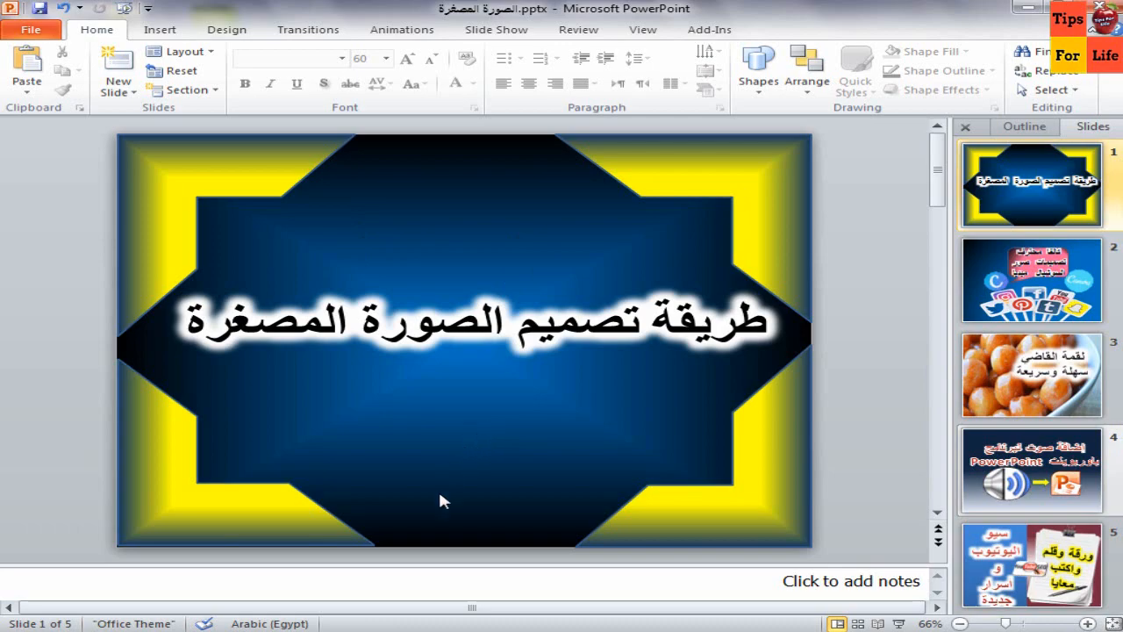
Switch to the Chrome image search for youtube and copy the red 3D play-button image on a black background
click(368, 630)
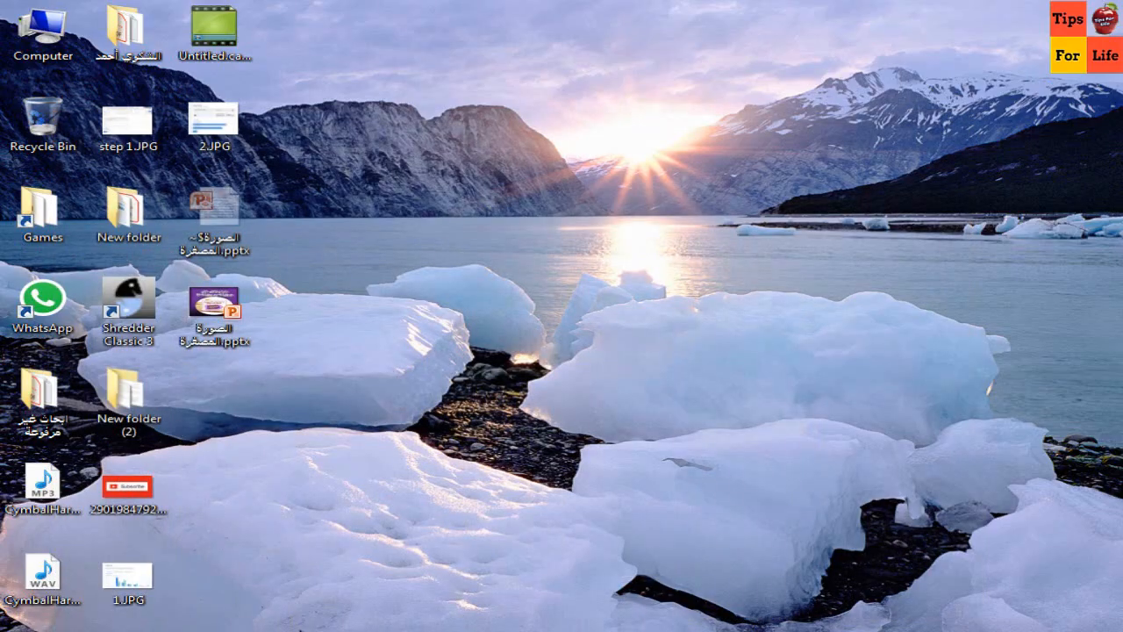
click(372, 630)
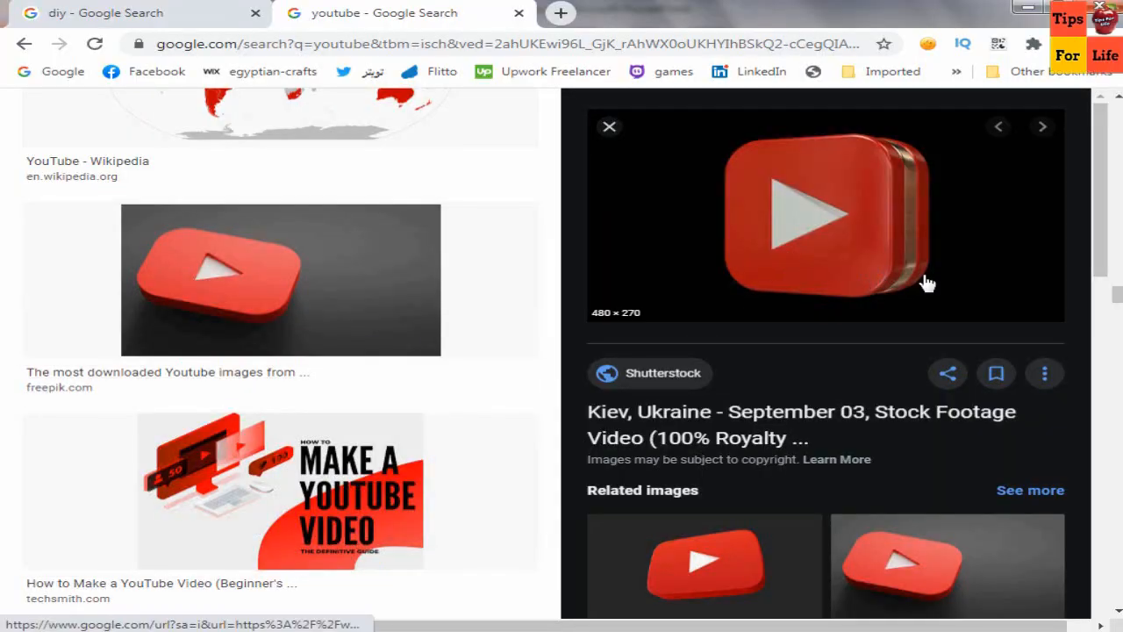
right_click(880, 210)
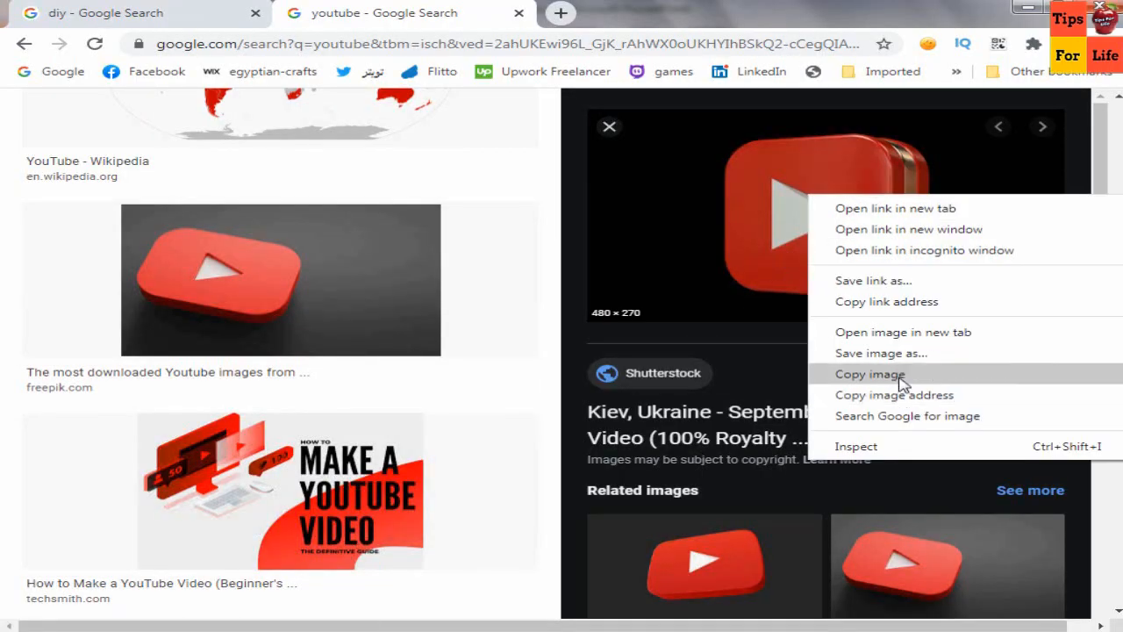
click(872, 373)
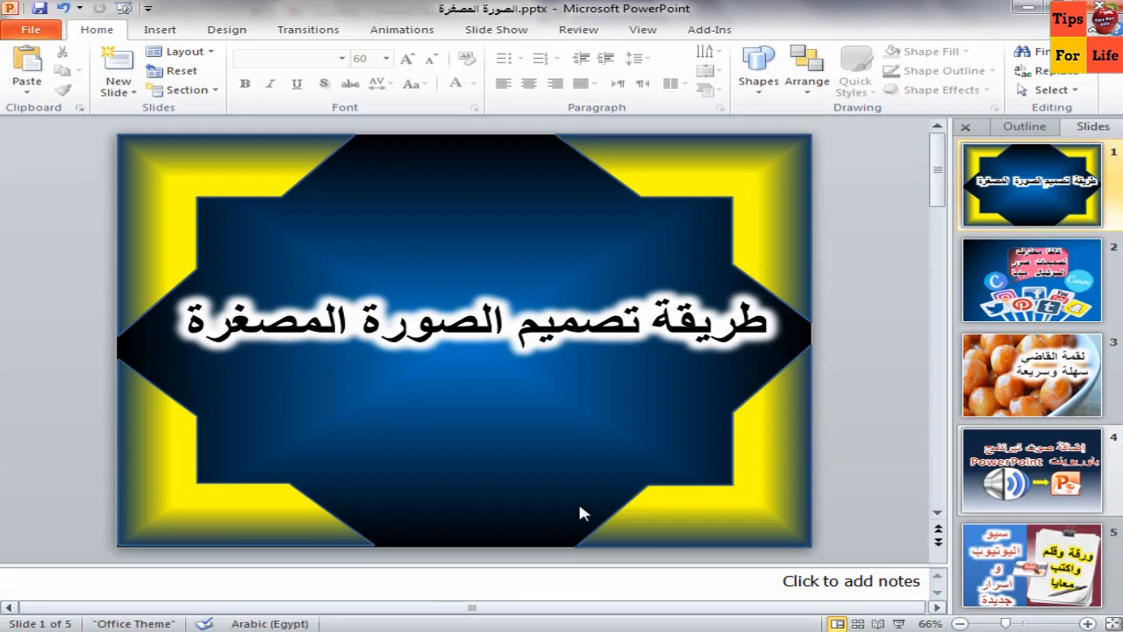
Paste the copied play-button image onto the PowerPoint slide and move it below the title
right_click(576, 436)
click(688, 297)
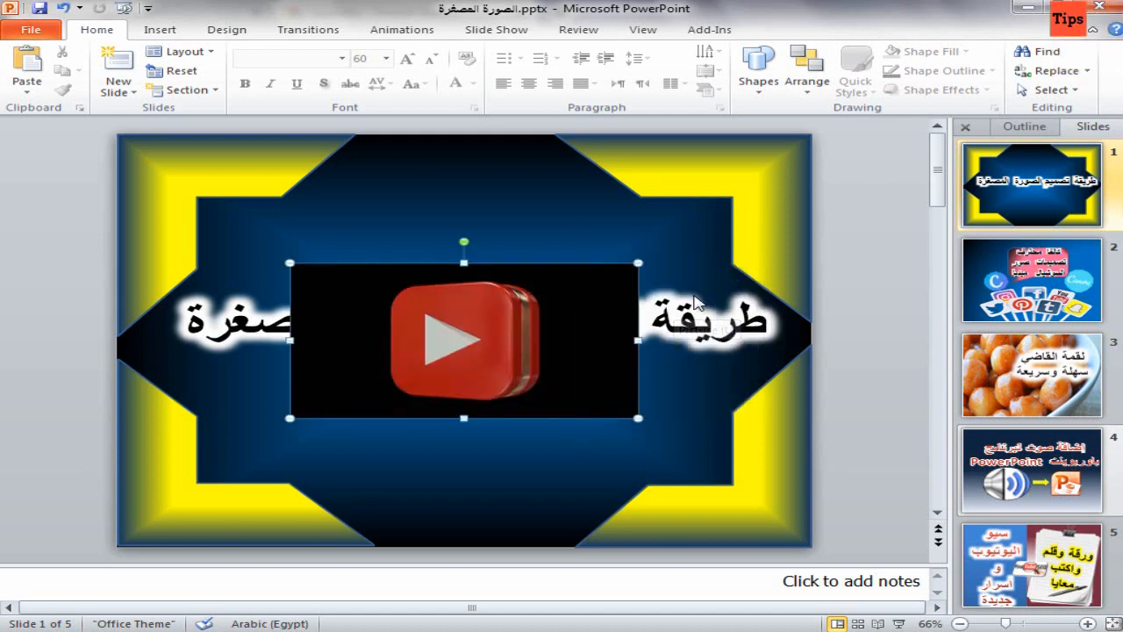
drag(544, 375, 580, 476)
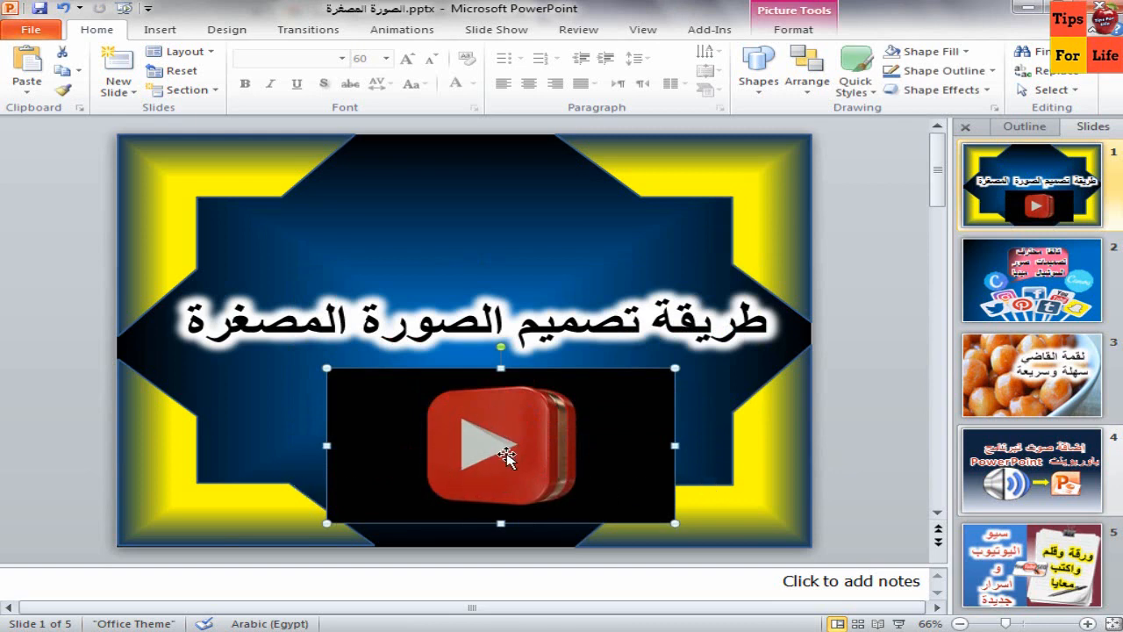
Try to make the play-button image's black background transparent with Set Transparent Color, and undo the changes
click(780, 33)
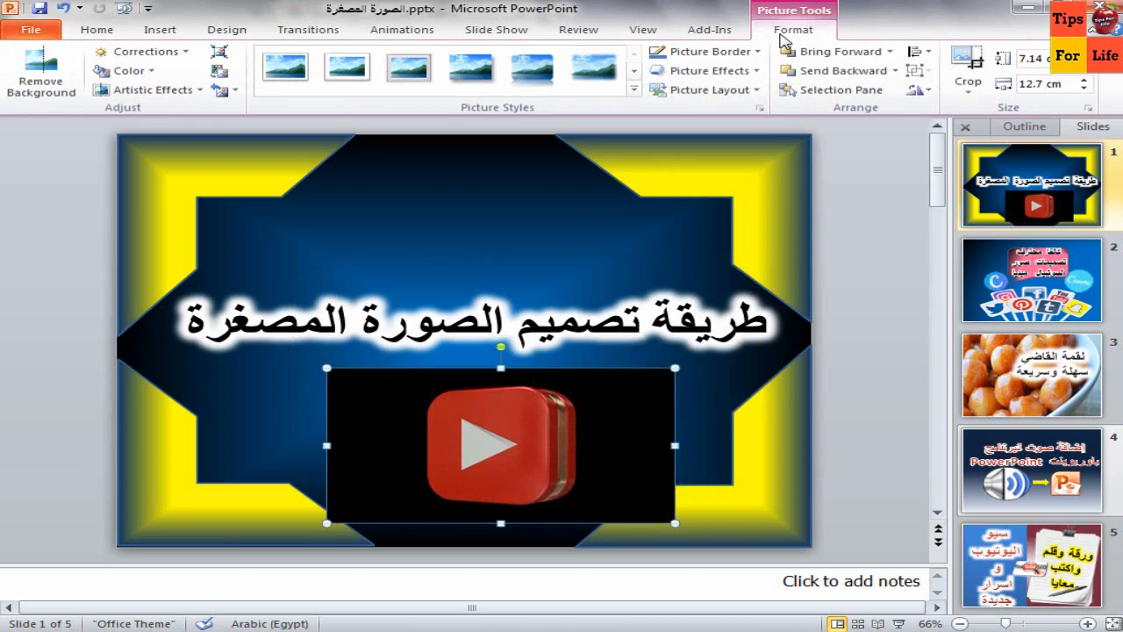
click(123, 71)
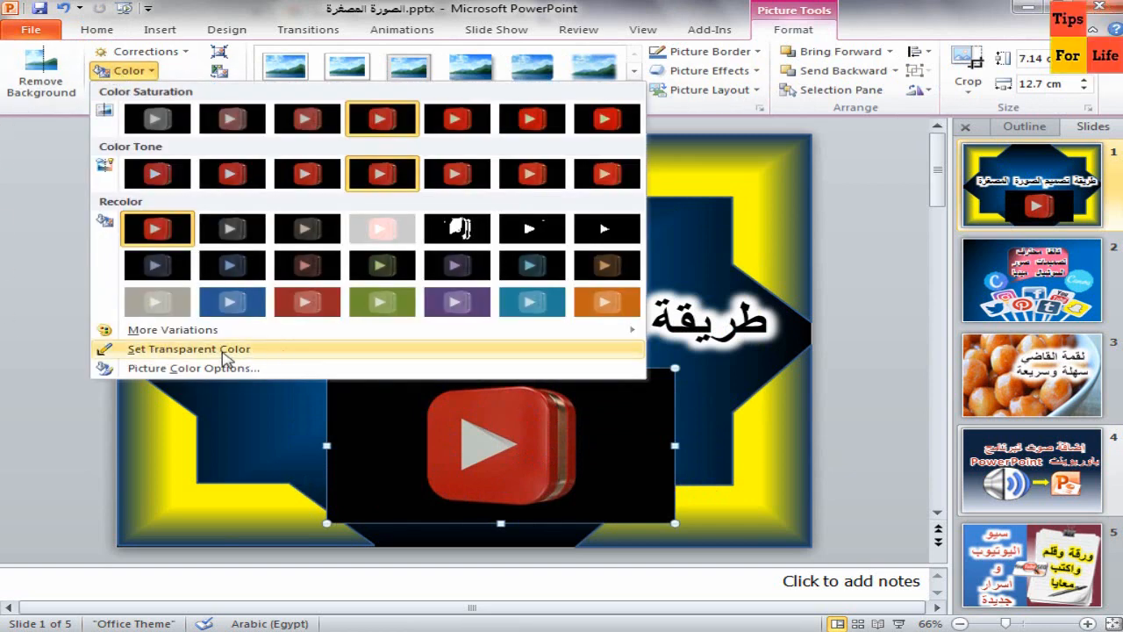
click(292, 352)
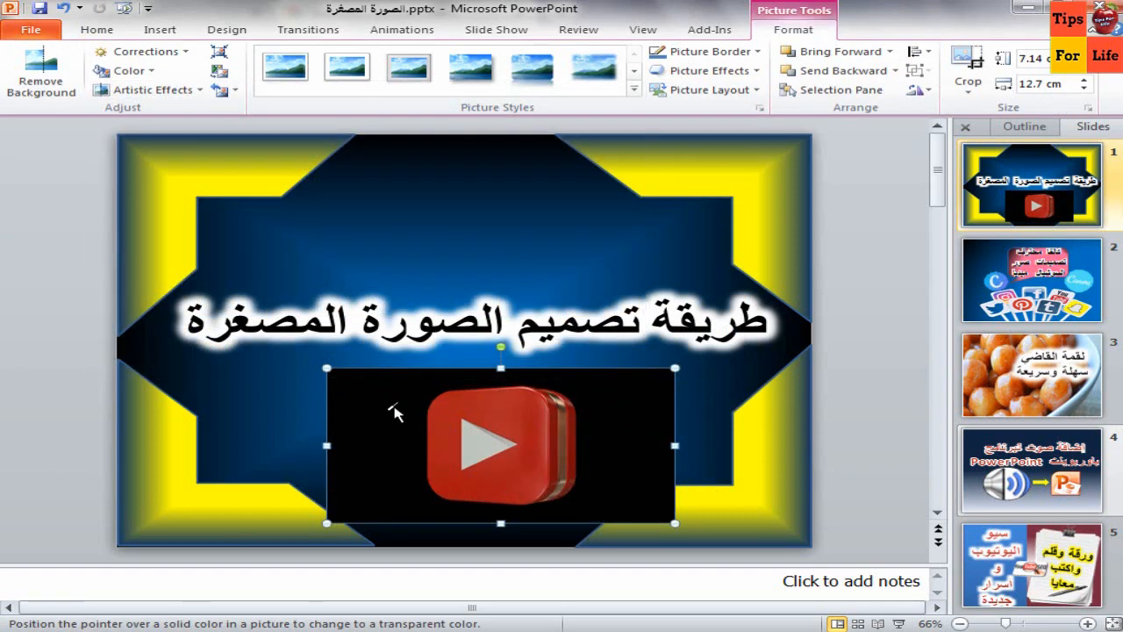
click(391, 410)
drag(490, 447, 435, 421)
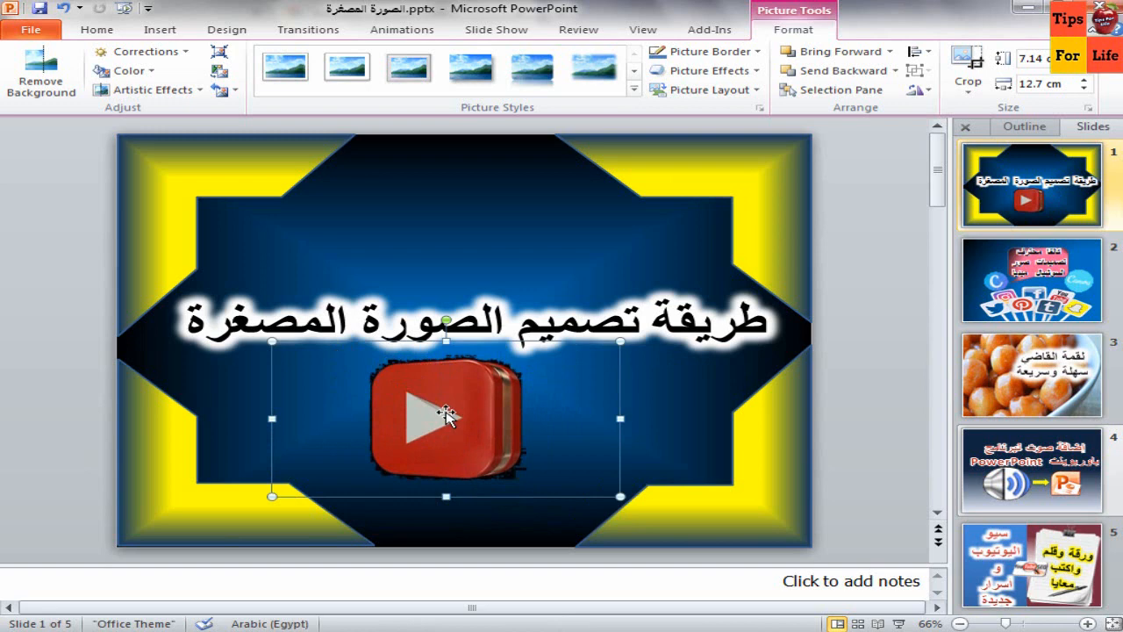
key(ctrl+z)
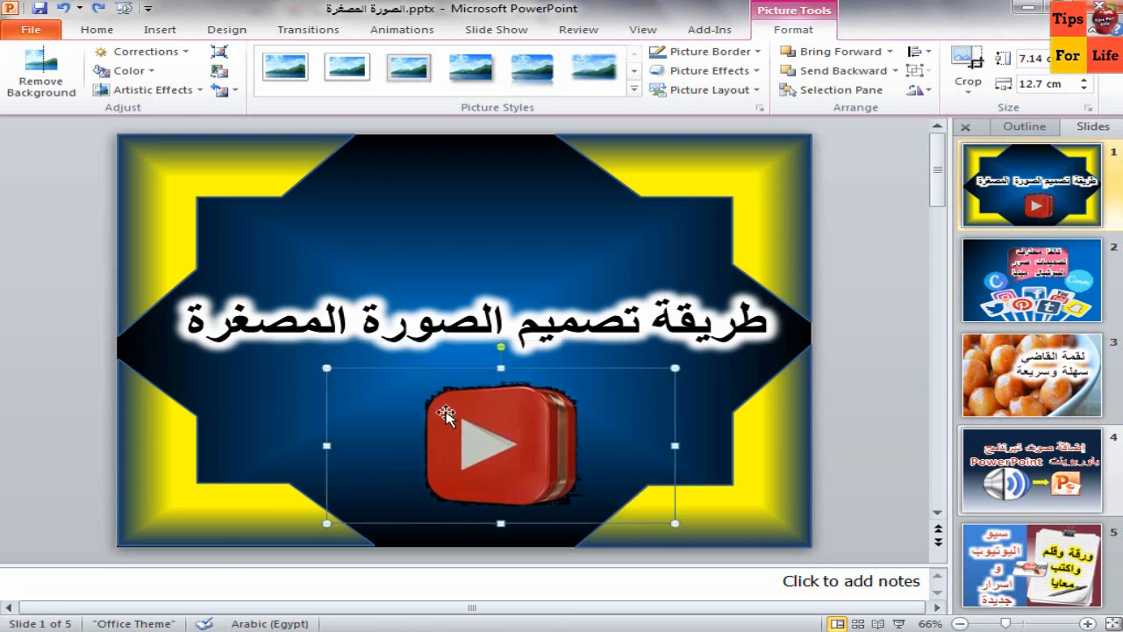
key(ctrl+z)
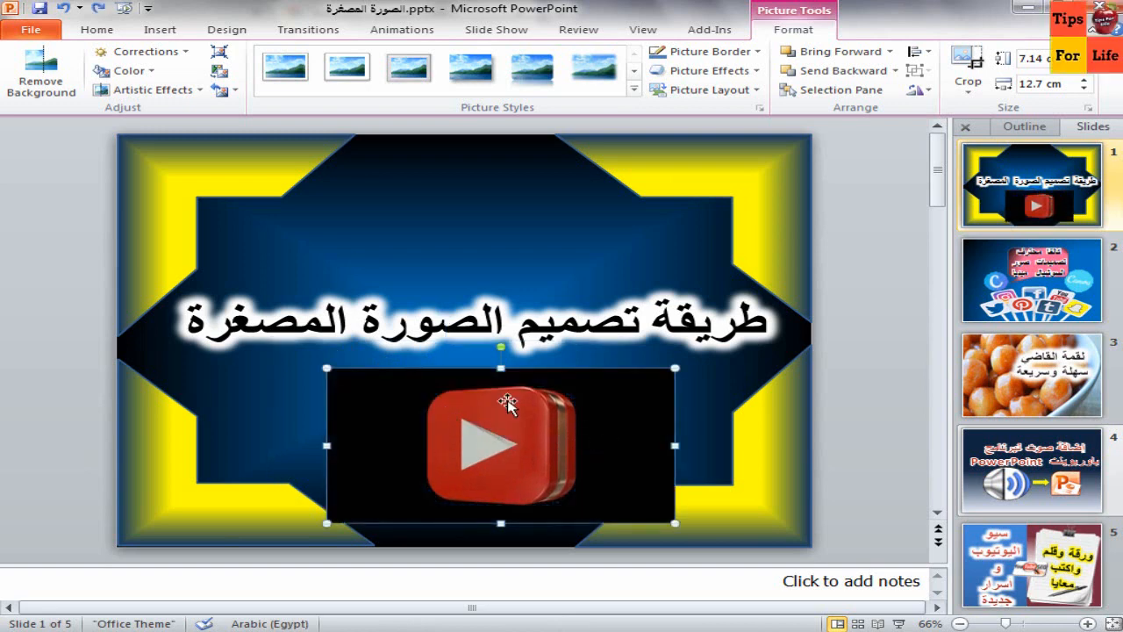
Start Remove Background on the play-button image and extend the removal selection to the picture's upper, lower and side edges
click(64, 63)
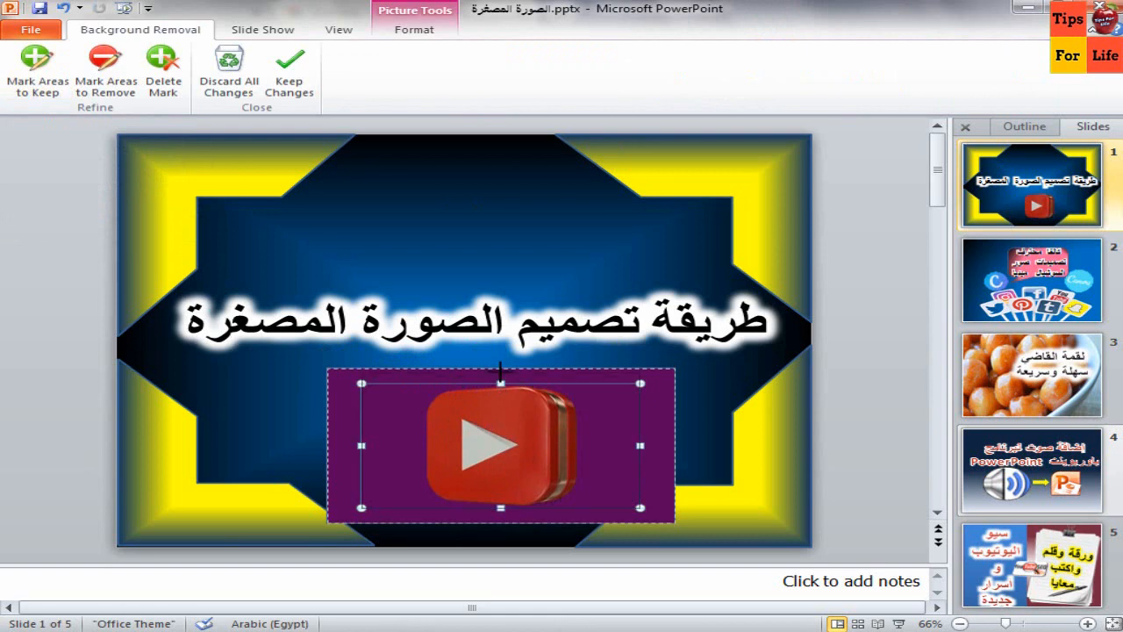
drag(500, 369, 500, 356)
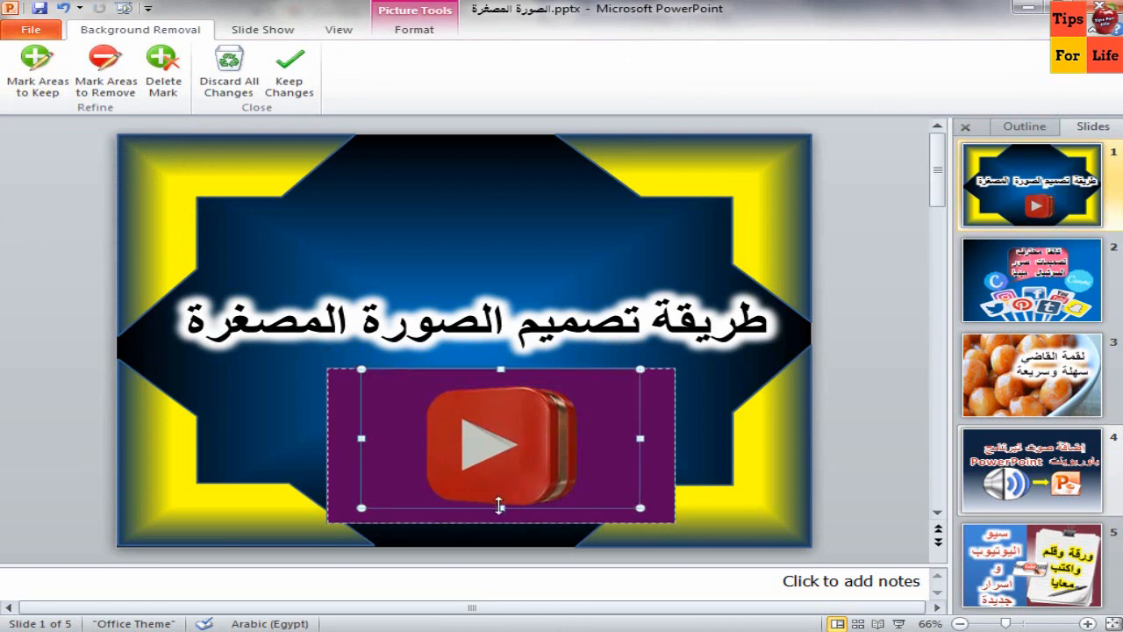
drag(500, 505, 500, 523)
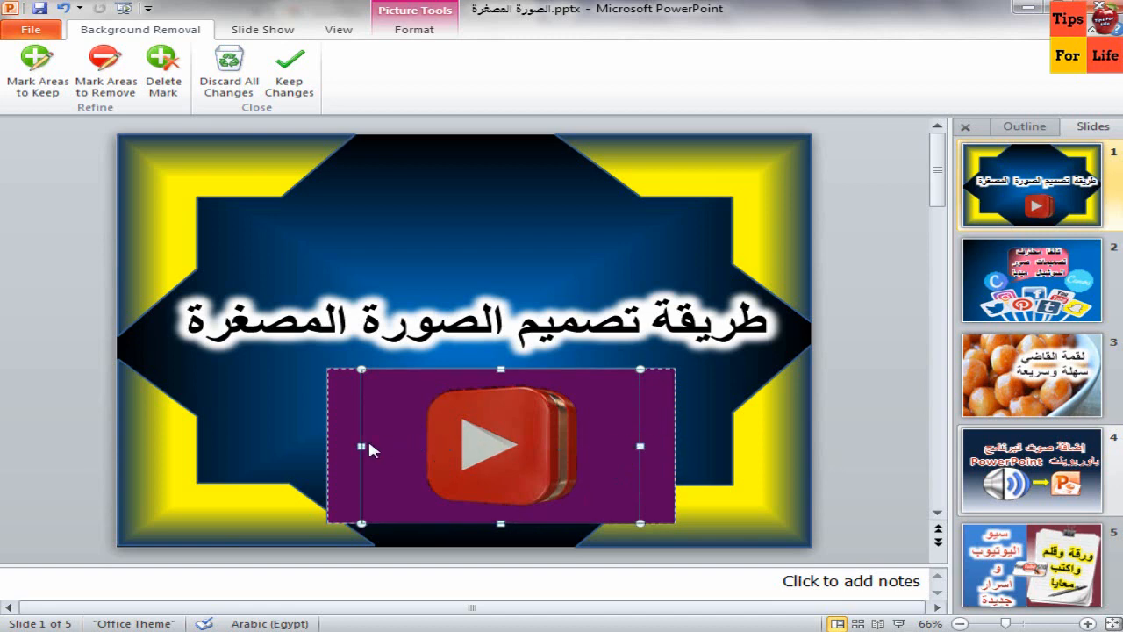
drag(362, 446, 328, 447)
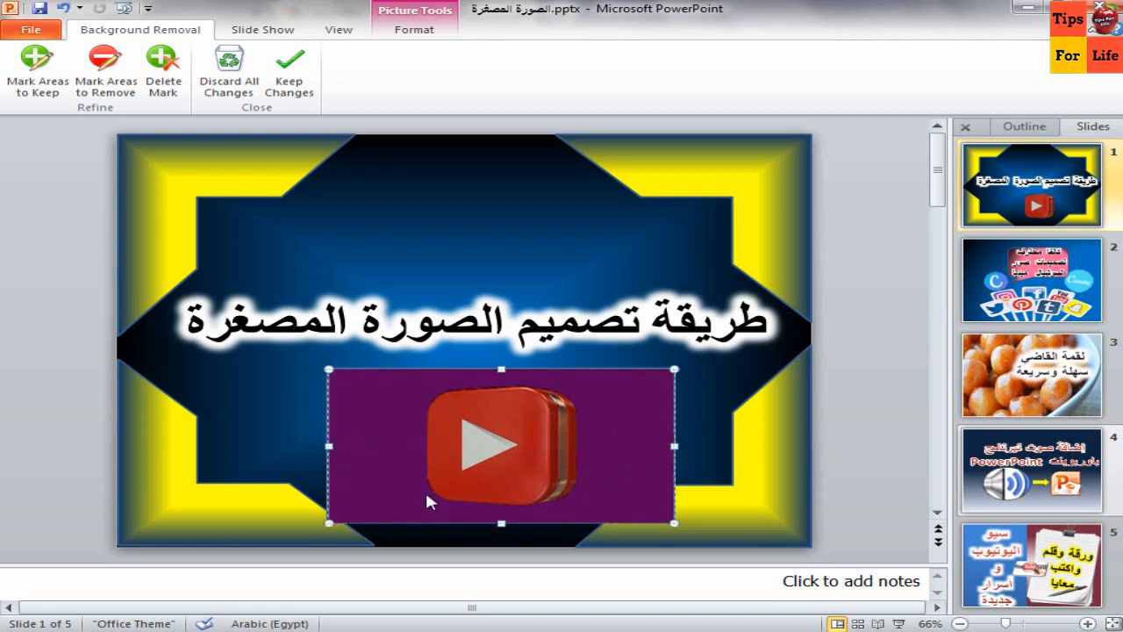
Mark several spots around the play button as areas to remove and keep the background removal changes
click(109, 65)
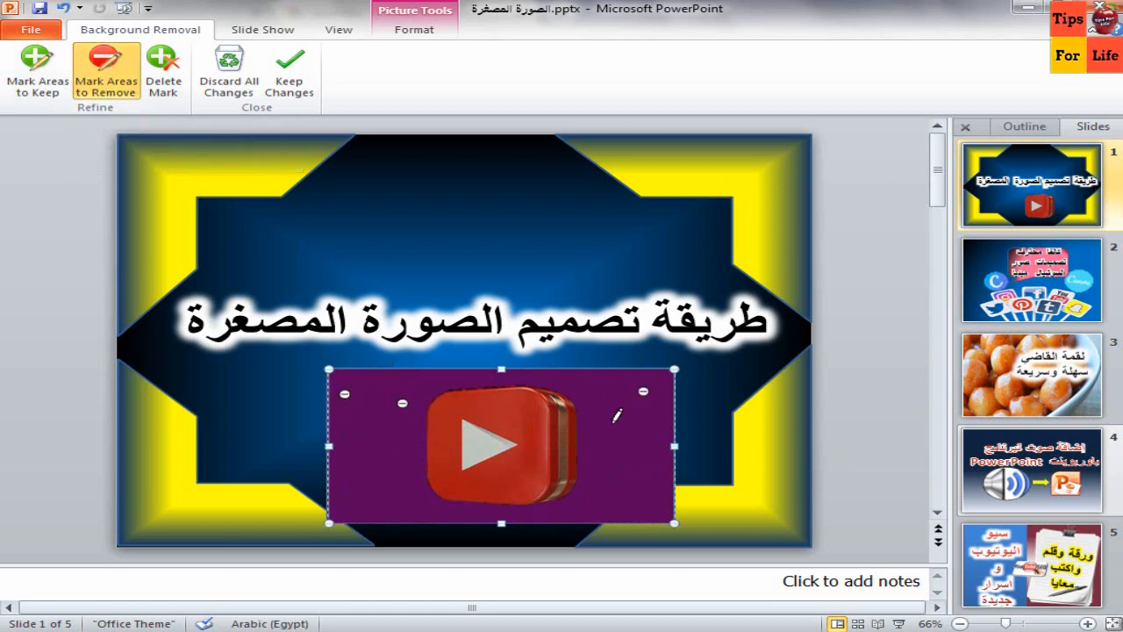
click(618, 475)
click(424, 516)
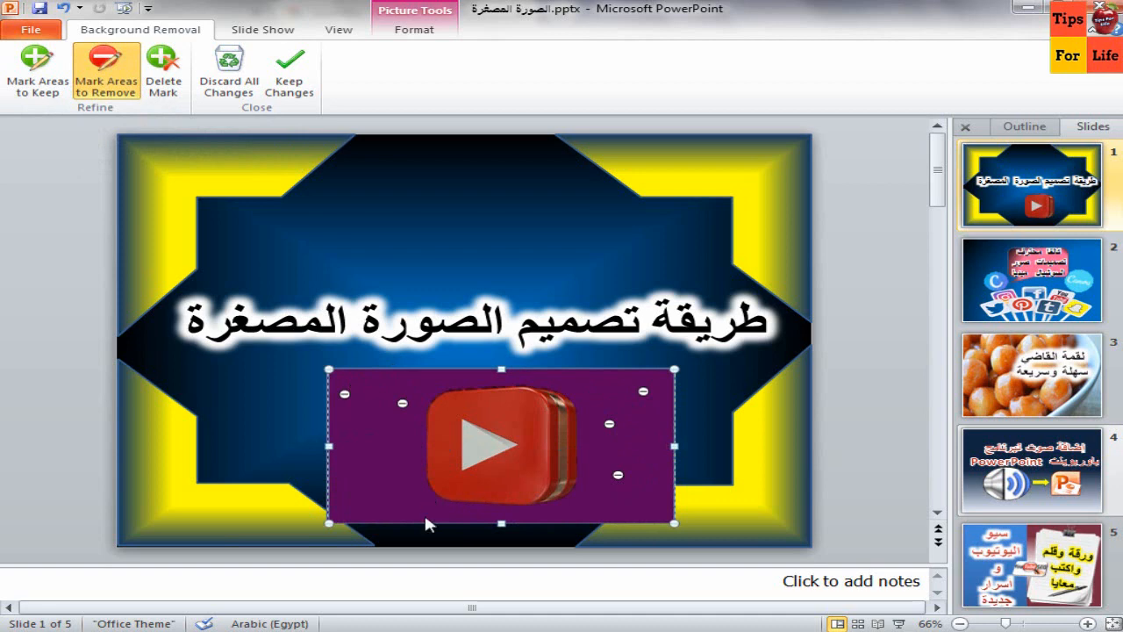
click(384, 436)
click(164, 75)
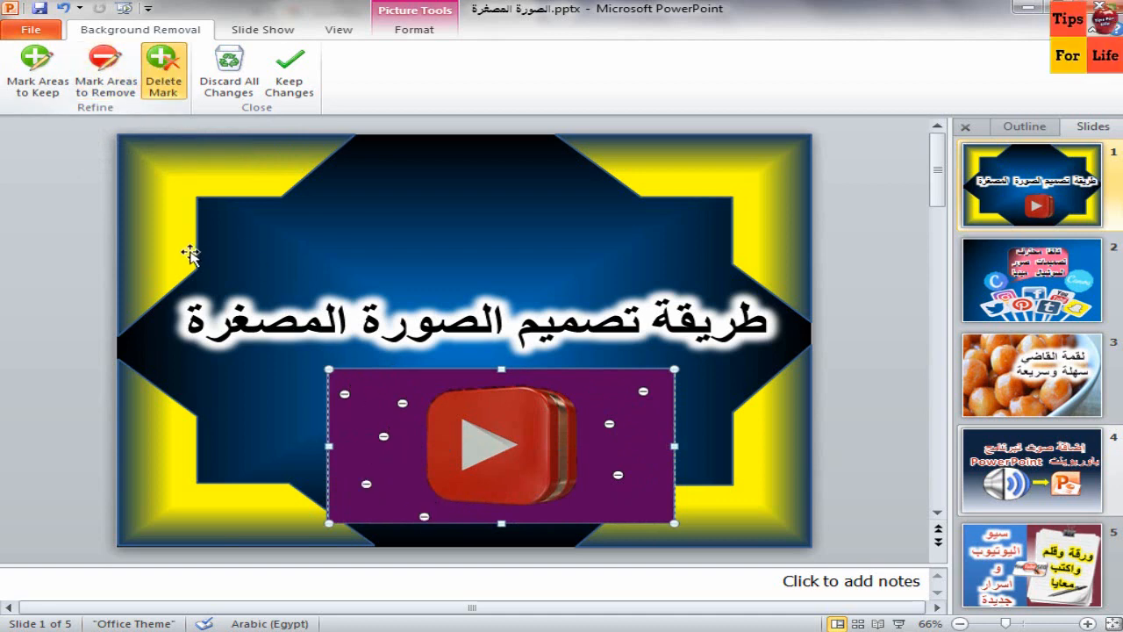
click(290, 74)
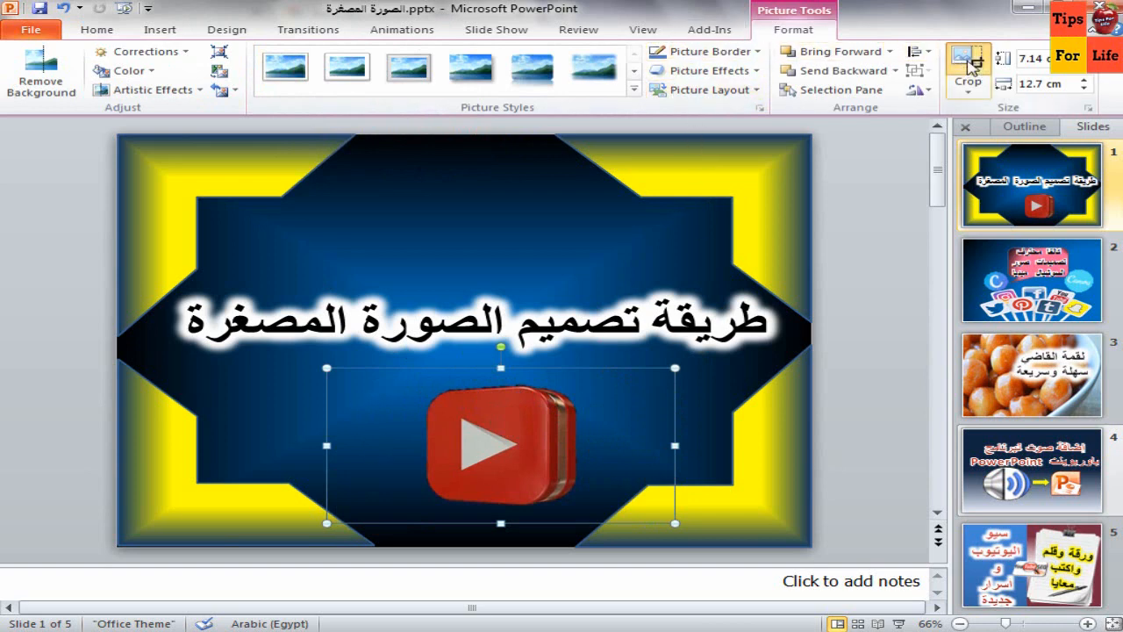
Crop the play-button picture on all four sides close around the red button, to about 6.33 × 6.21 cm
click(967, 61)
drag(669, 447, 583, 446)
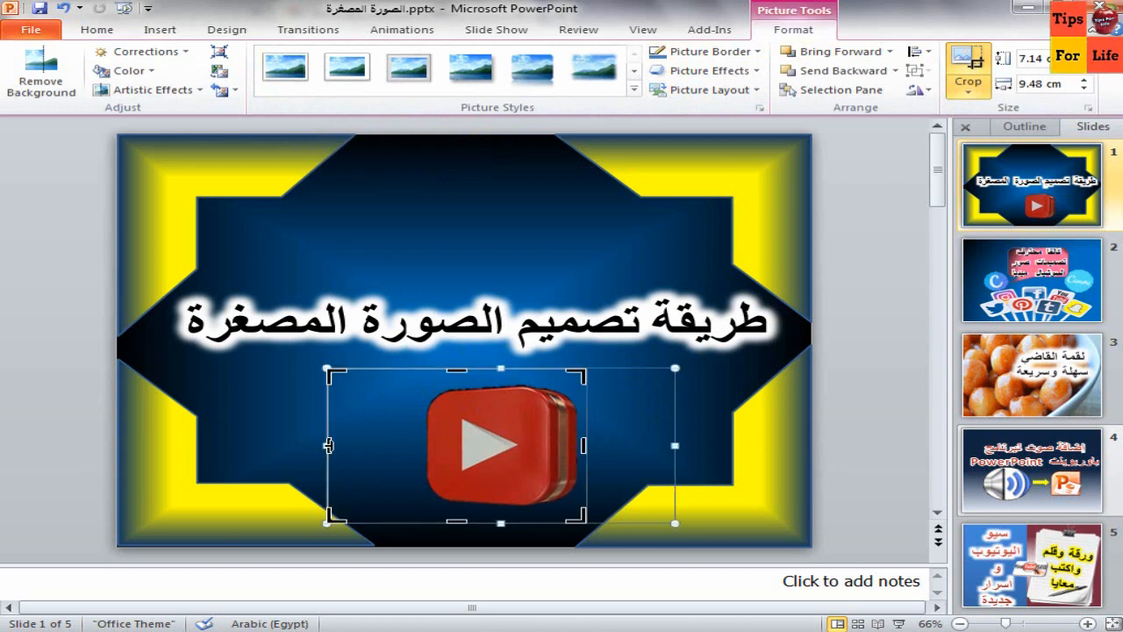
drag(326, 447, 417, 448)
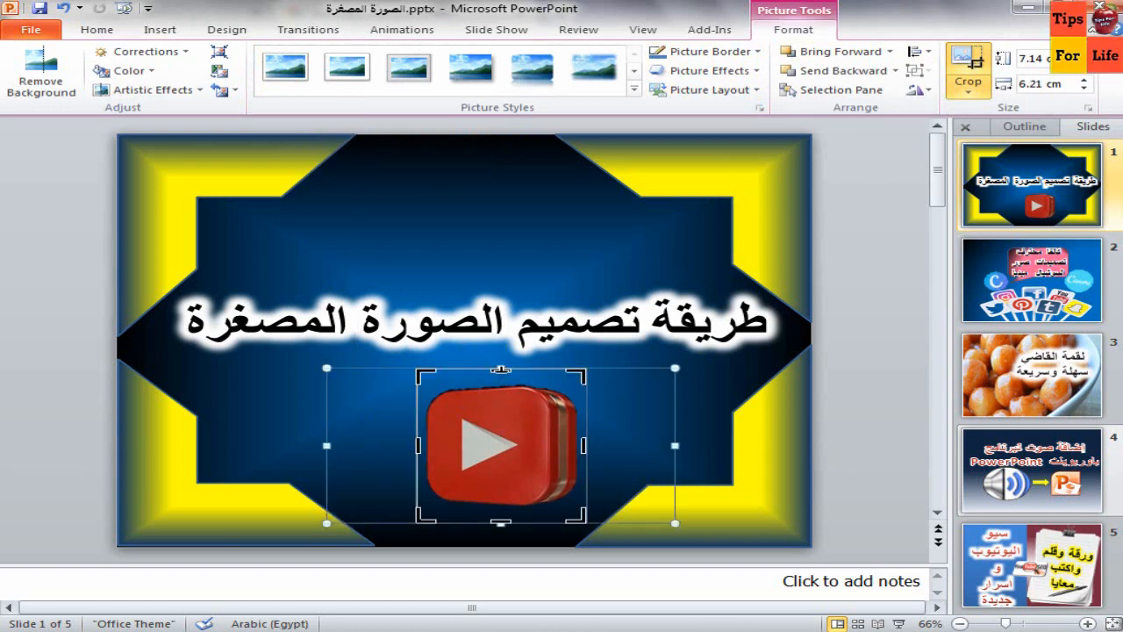
drag(500, 369, 500, 378)
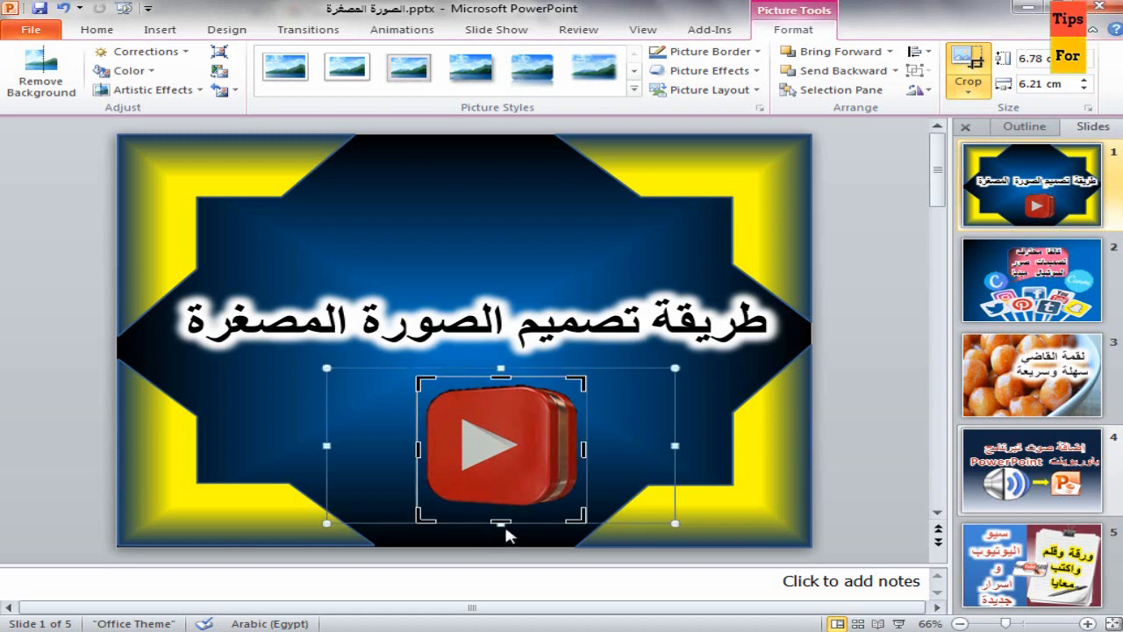
drag(500, 521, 500, 511)
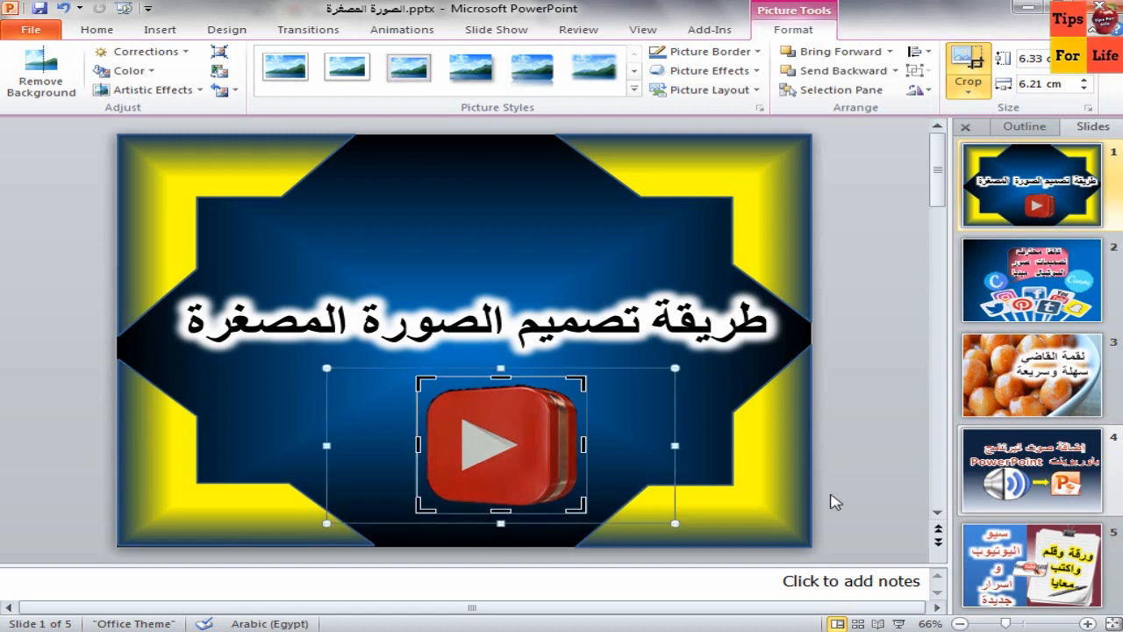
click(968, 69)
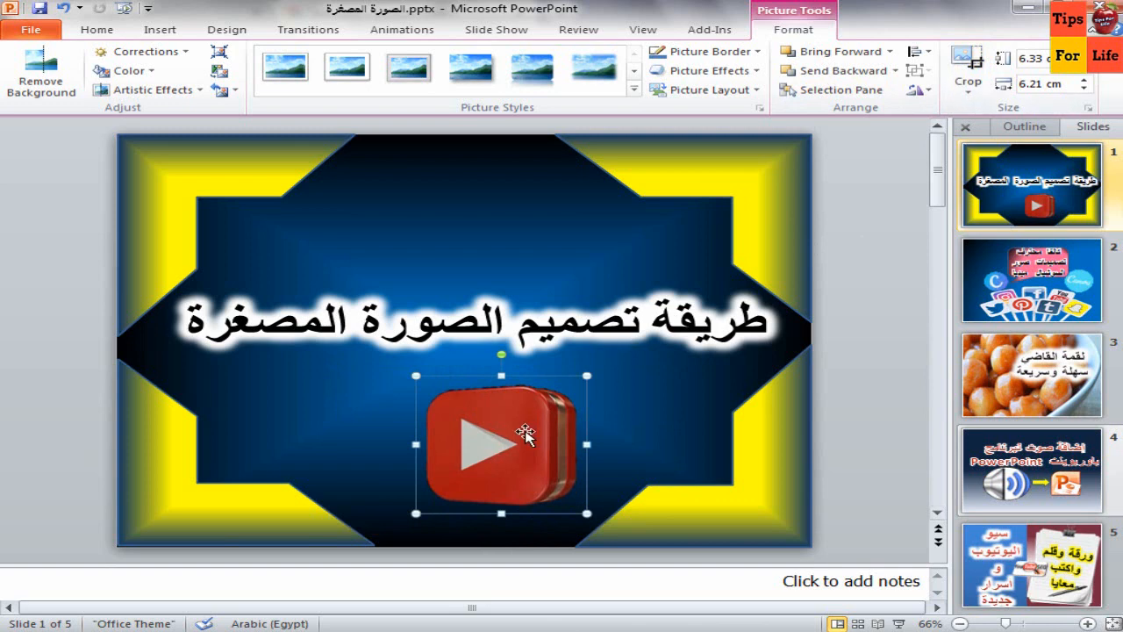
Centre the play-button picture below the Arabic title and apply a soft-edge picture style to it
drag(516, 444, 483, 458)
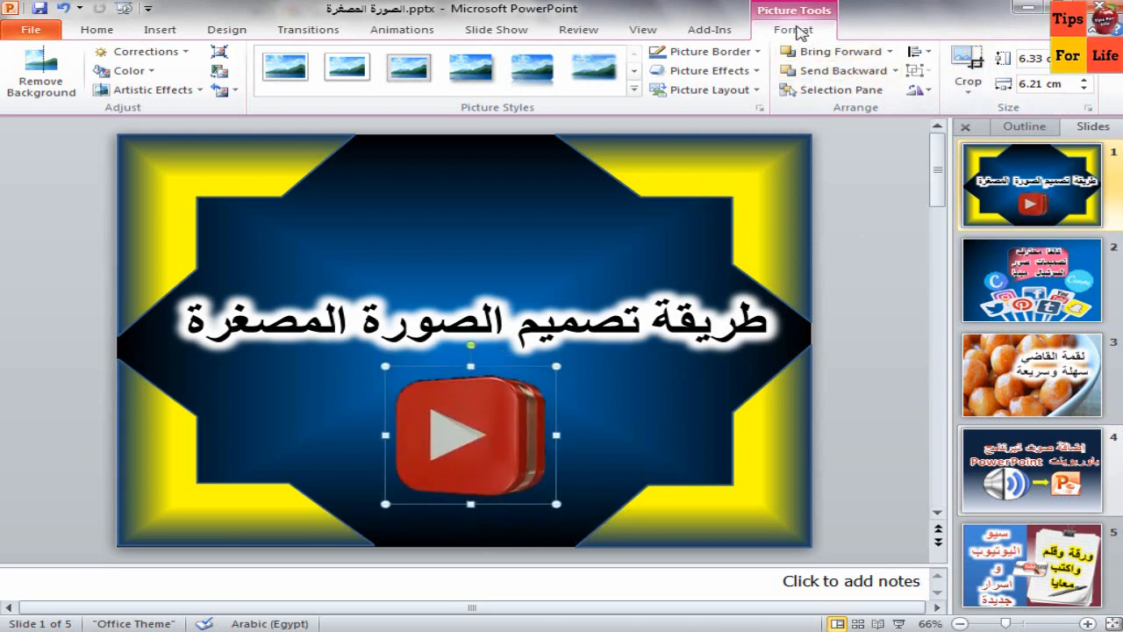
click(633, 74)
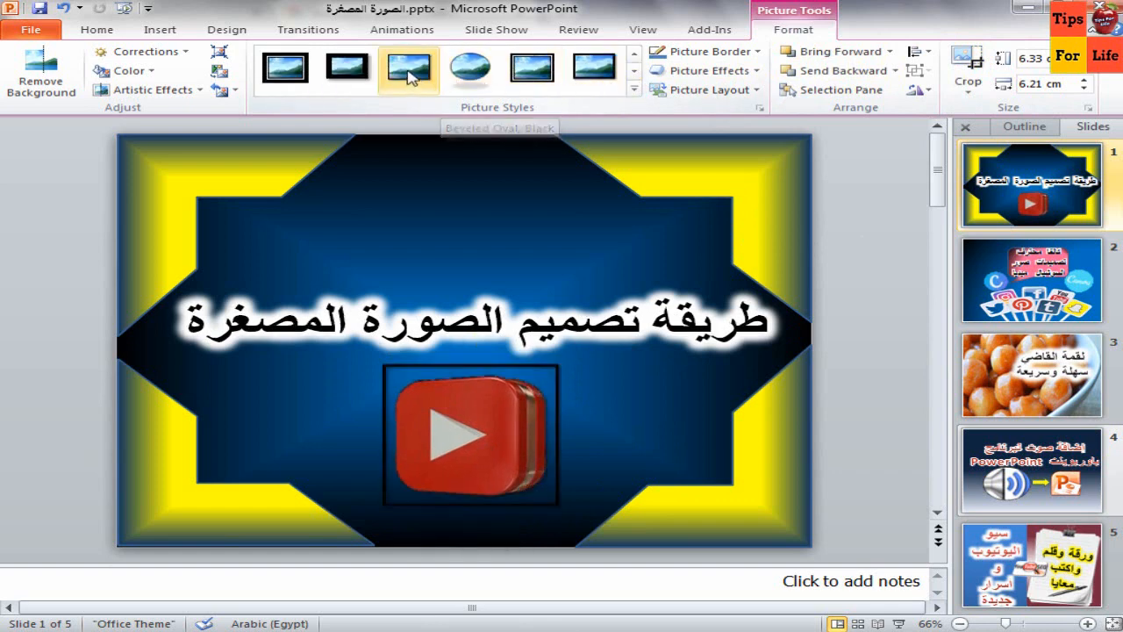
click(633, 72)
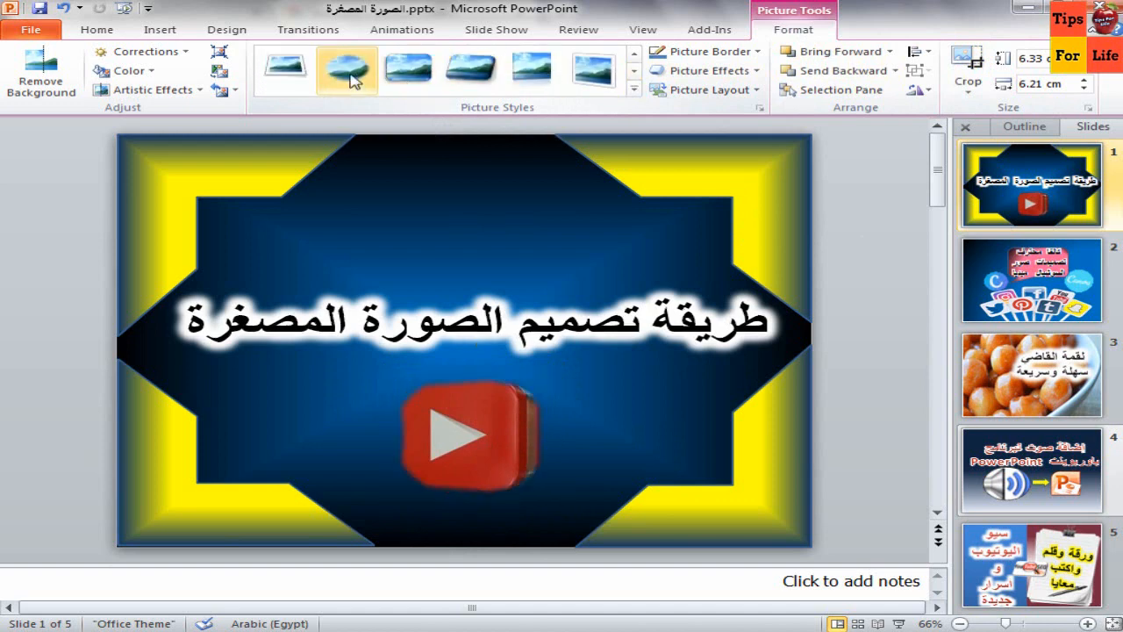
click(644, 386)
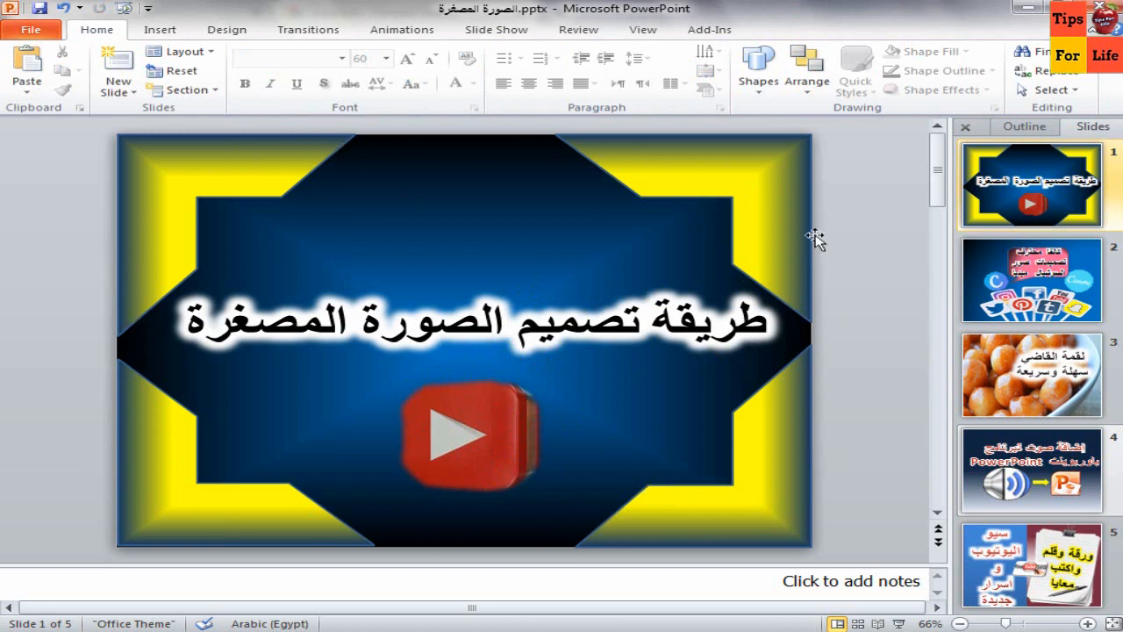
click(484, 413)
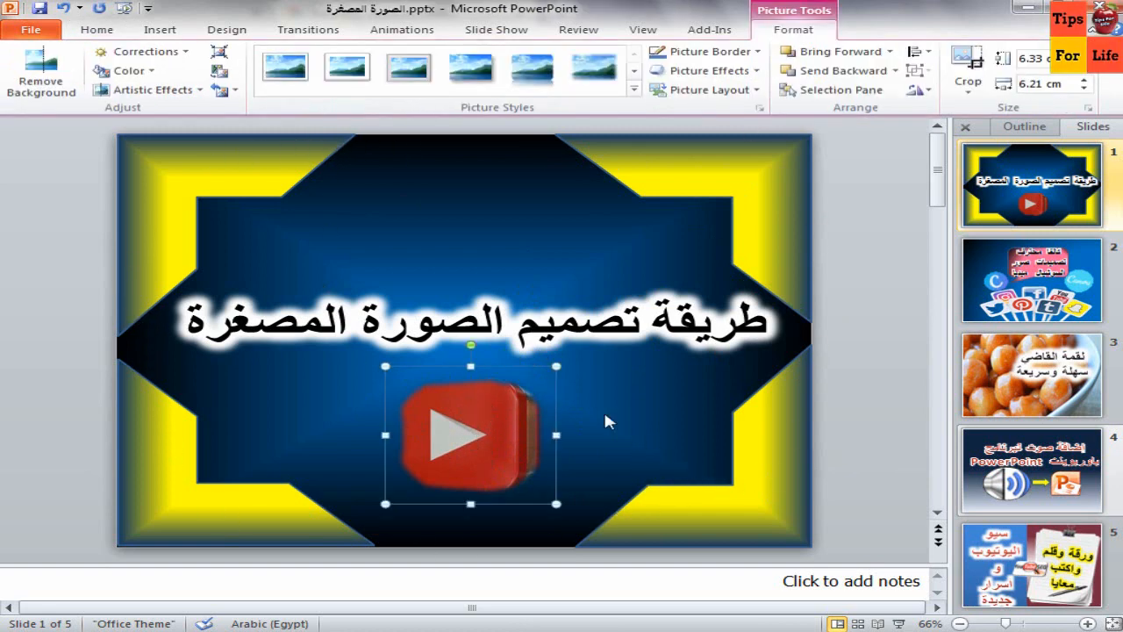
click(624, 320)
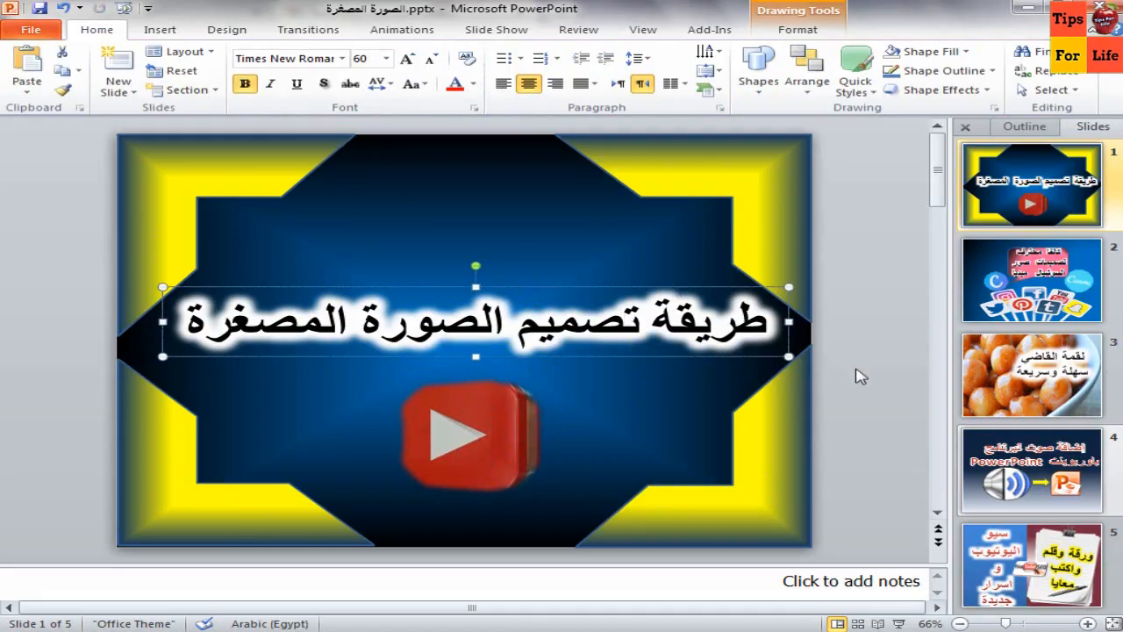
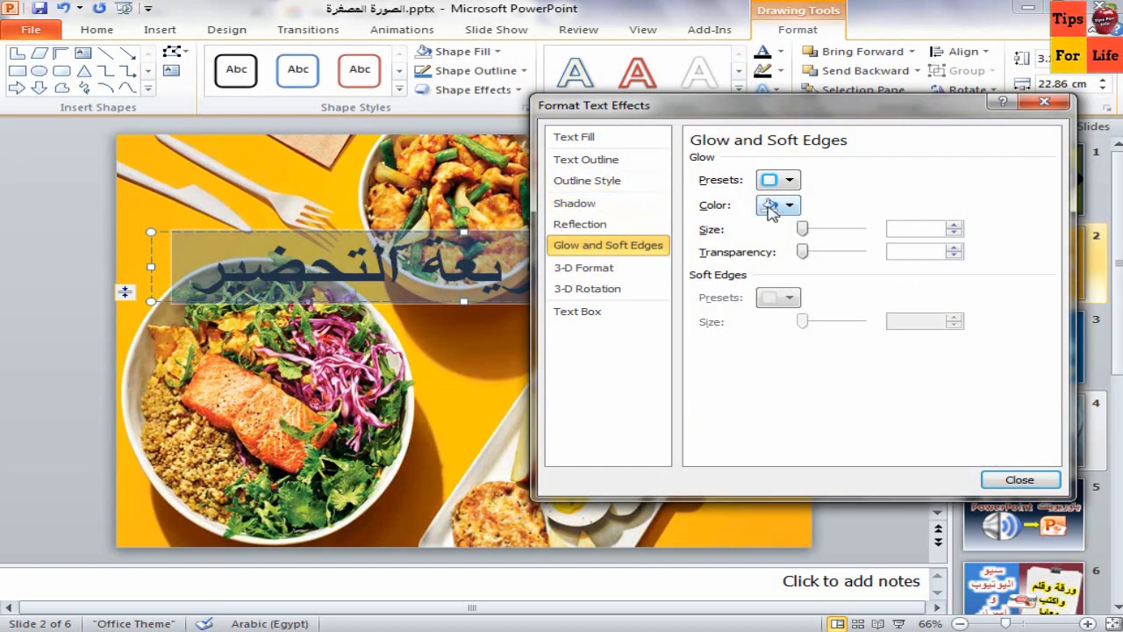
Apply a white 10 pt glow to the title "أكلات سريعة التحضير" on the food slide
click(770, 207)
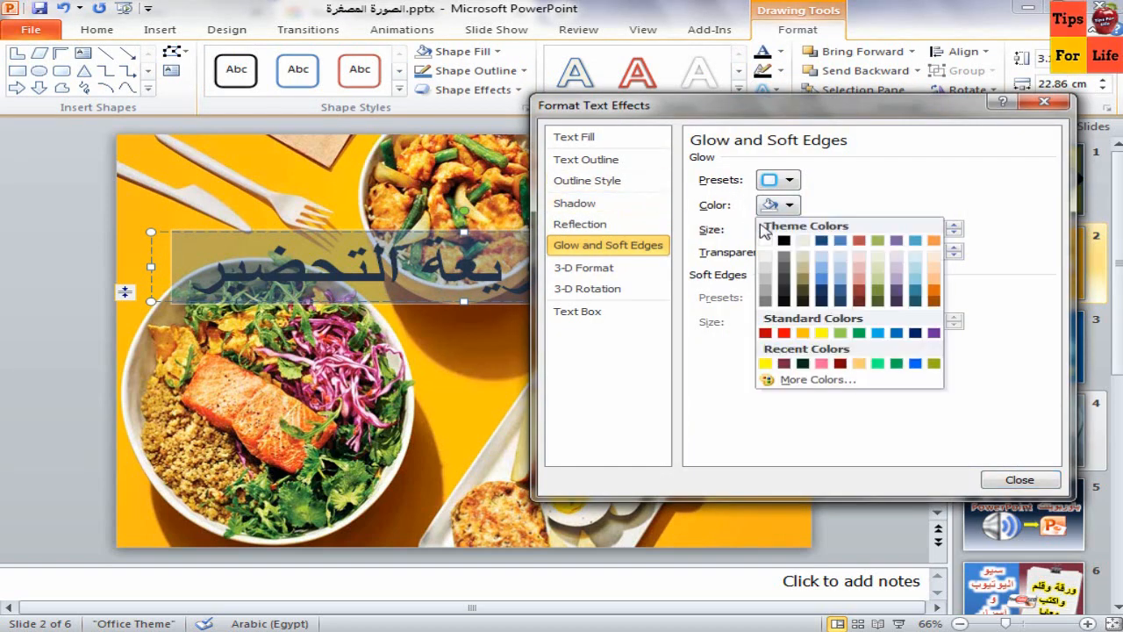
click(764, 242)
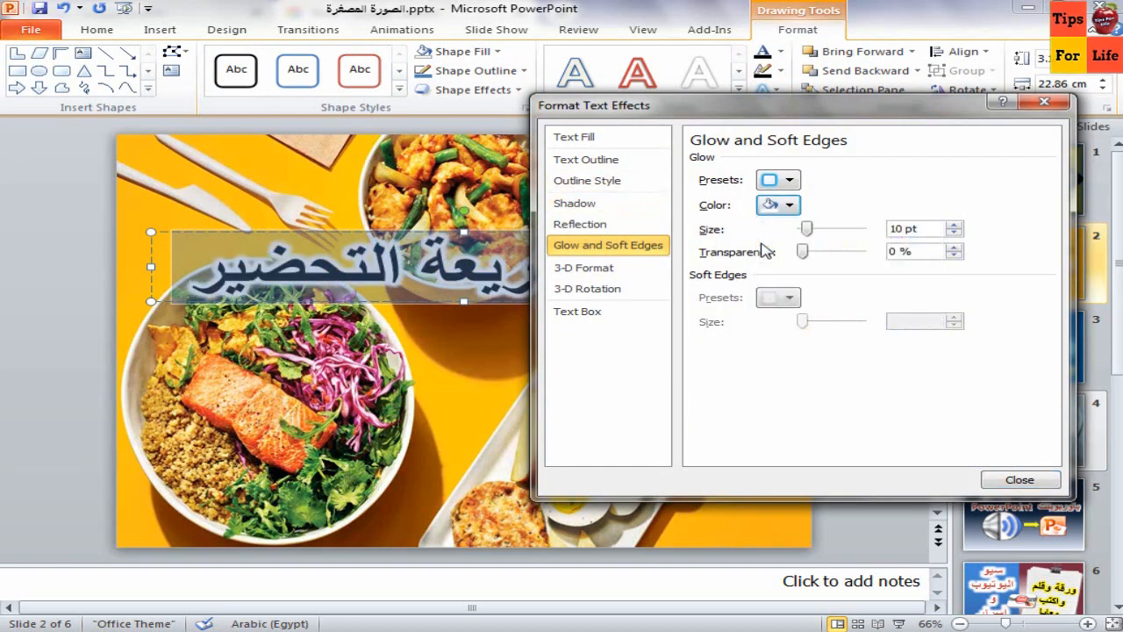
click(1016, 481)
click(781, 337)
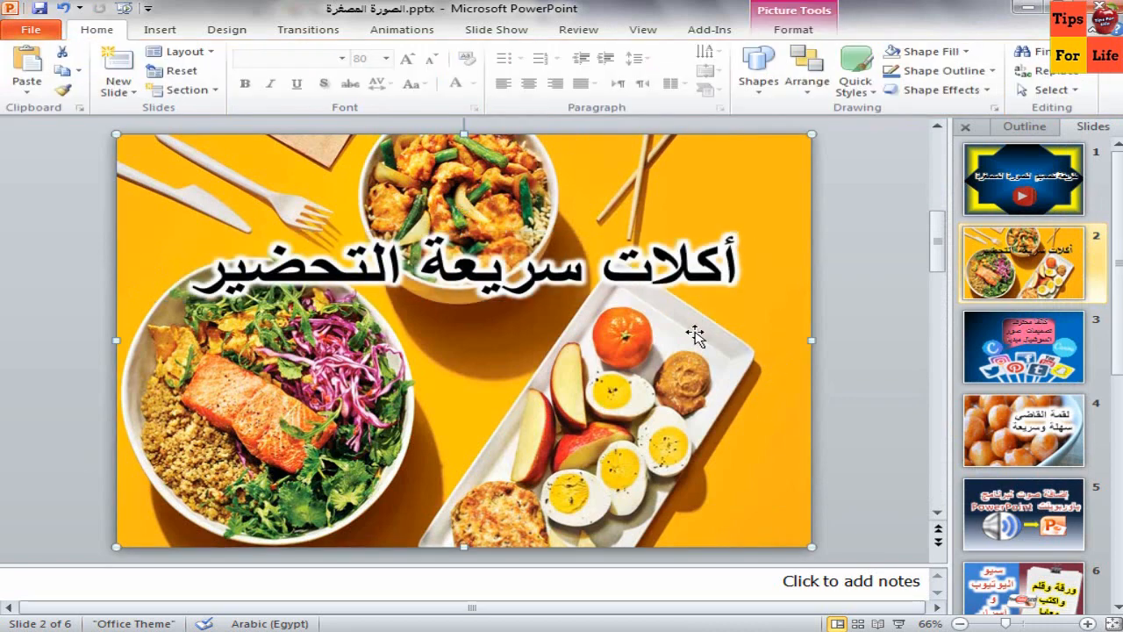
click(585, 270)
click(754, 464)
click(605, 254)
click(632, 233)
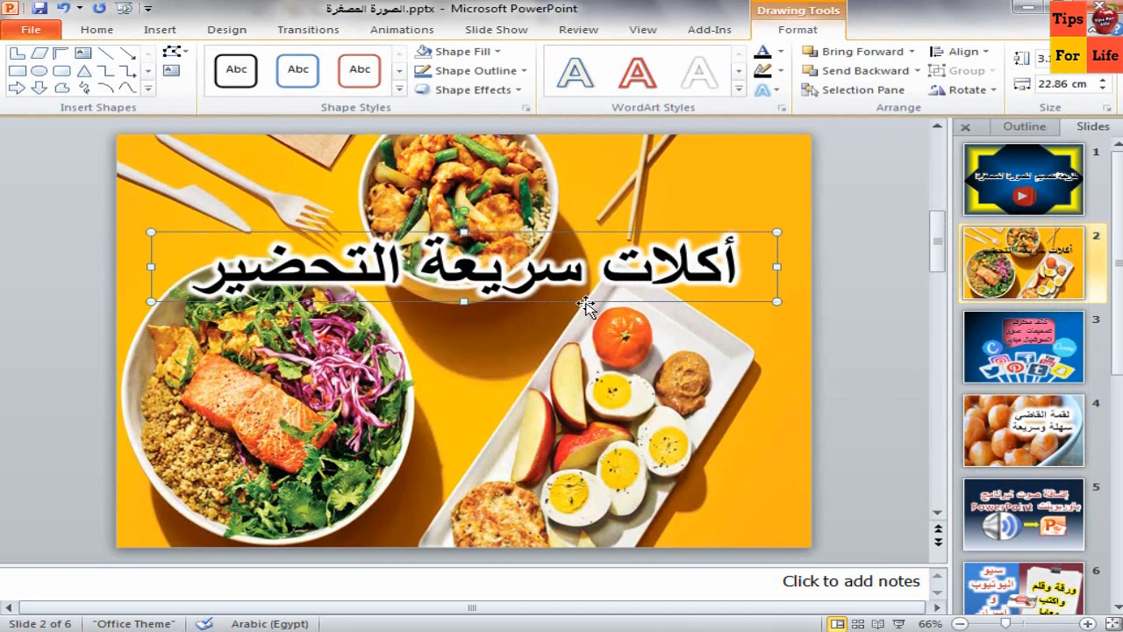
Try a soft-edge style on the food picture, and replace it with the Beveled Oval, Black picture style
click(774, 423)
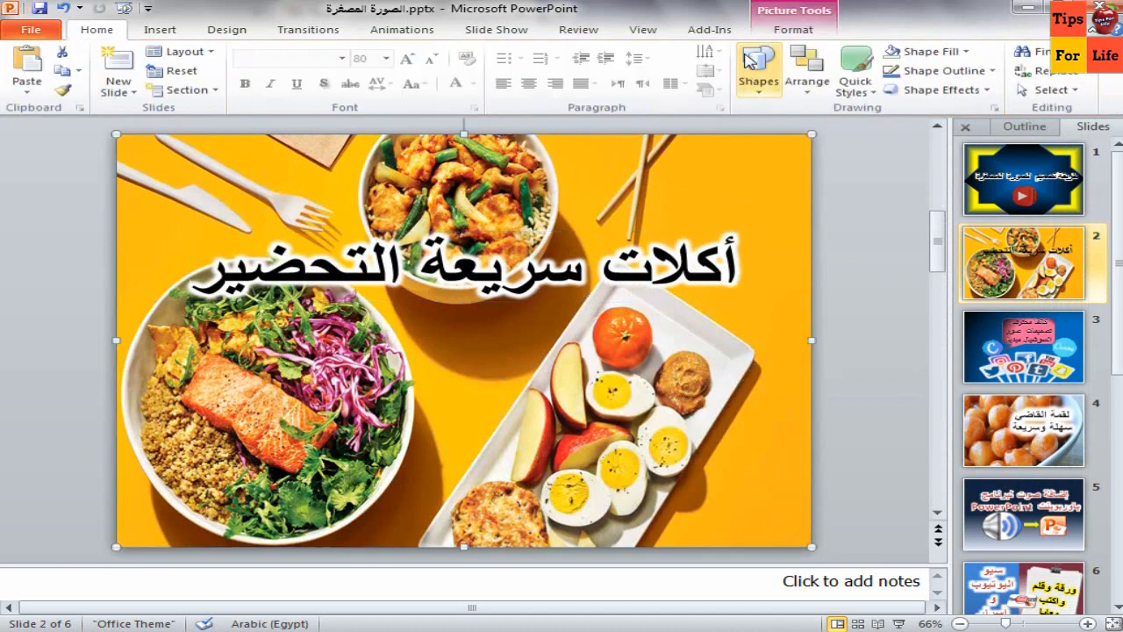
click(793, 30)
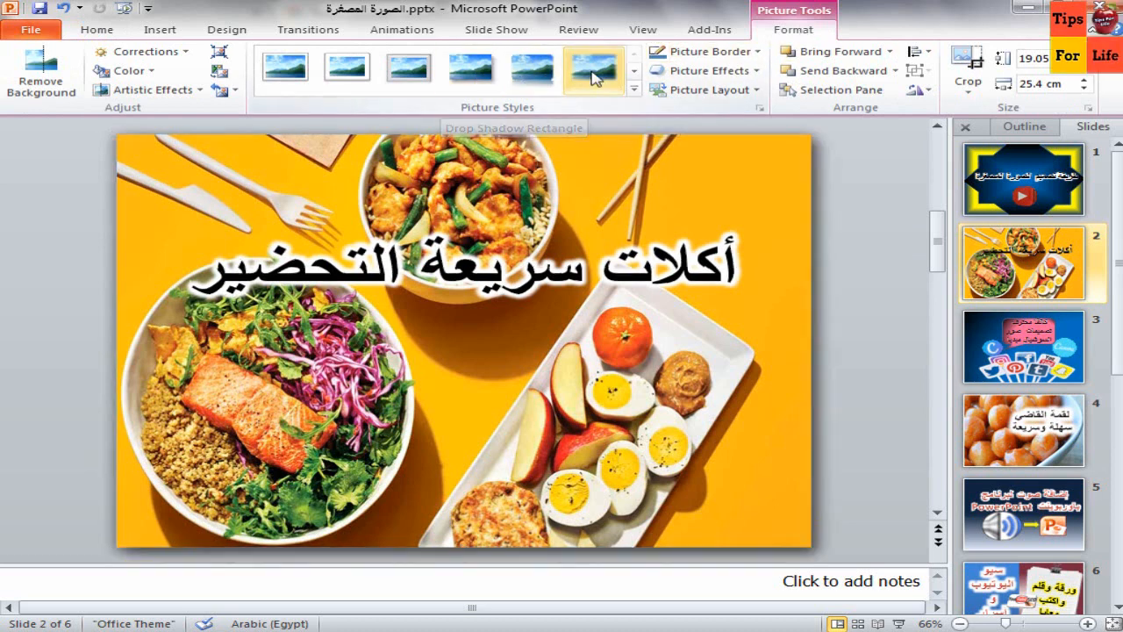
click(596, 77)
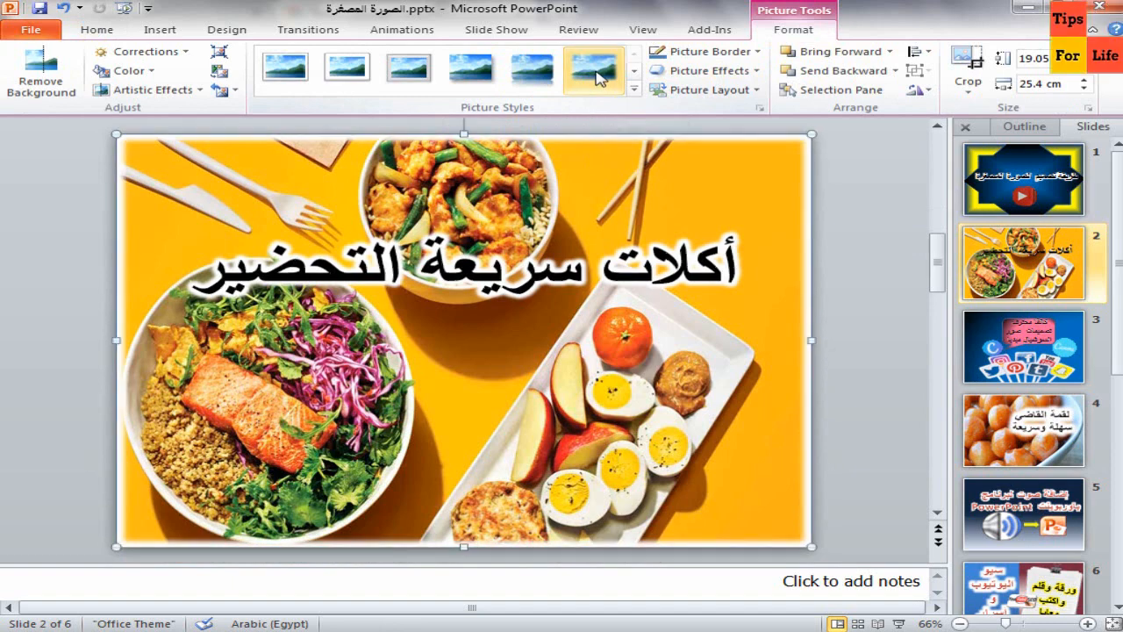
click(634, 71)
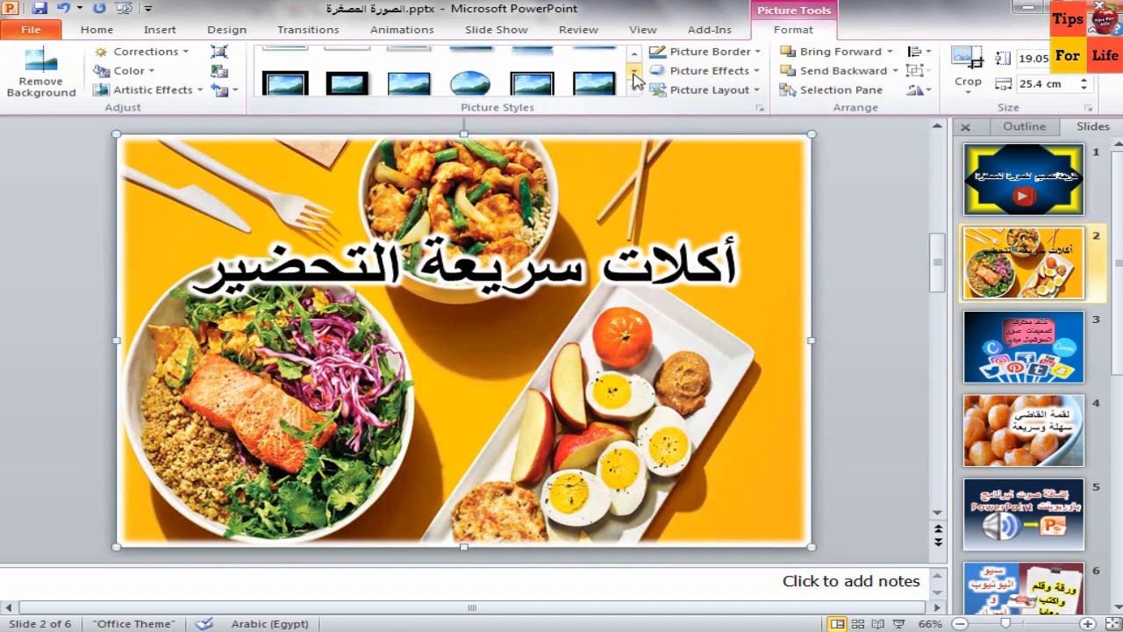
click(463, 78)
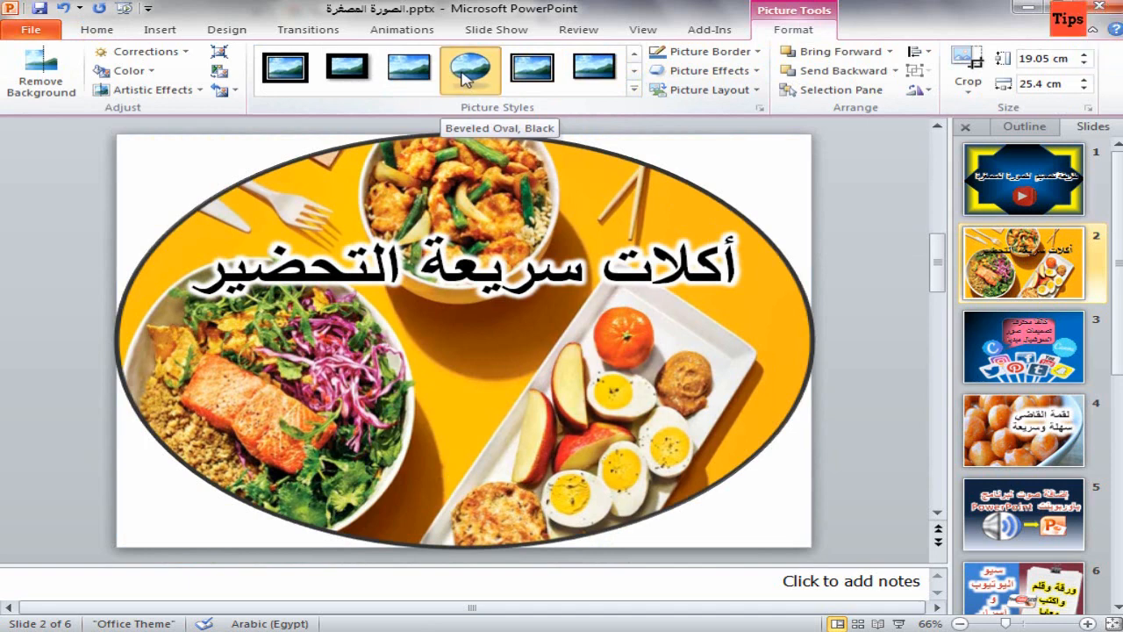
Fill the background of the food slide with solid standard yellow, for this slide only
right_click(730, 156)
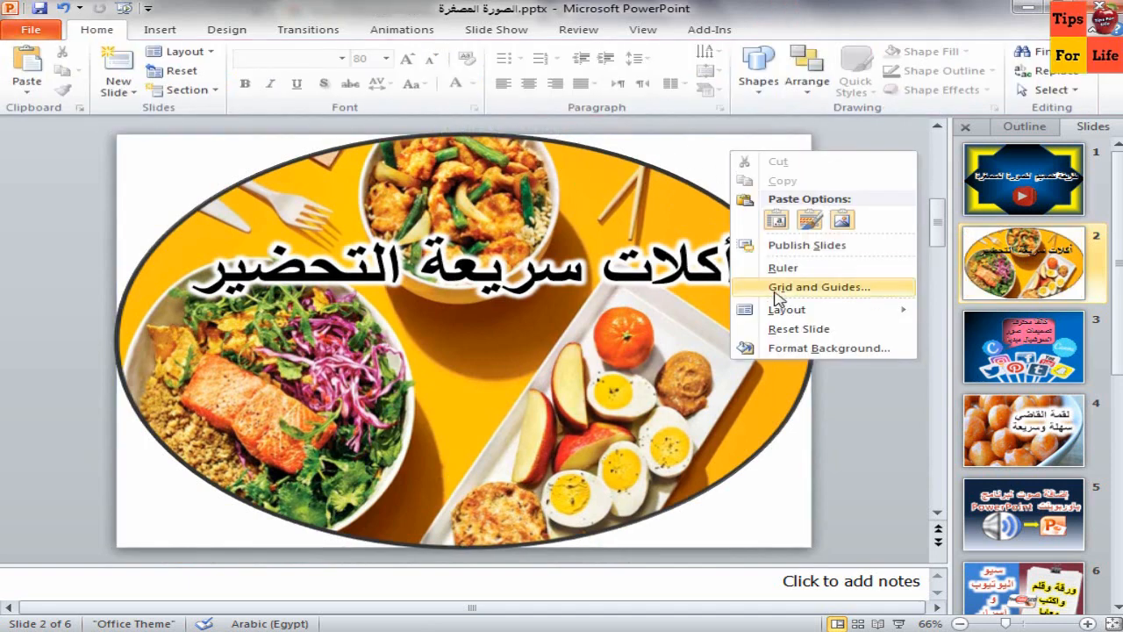
click(796, 350)
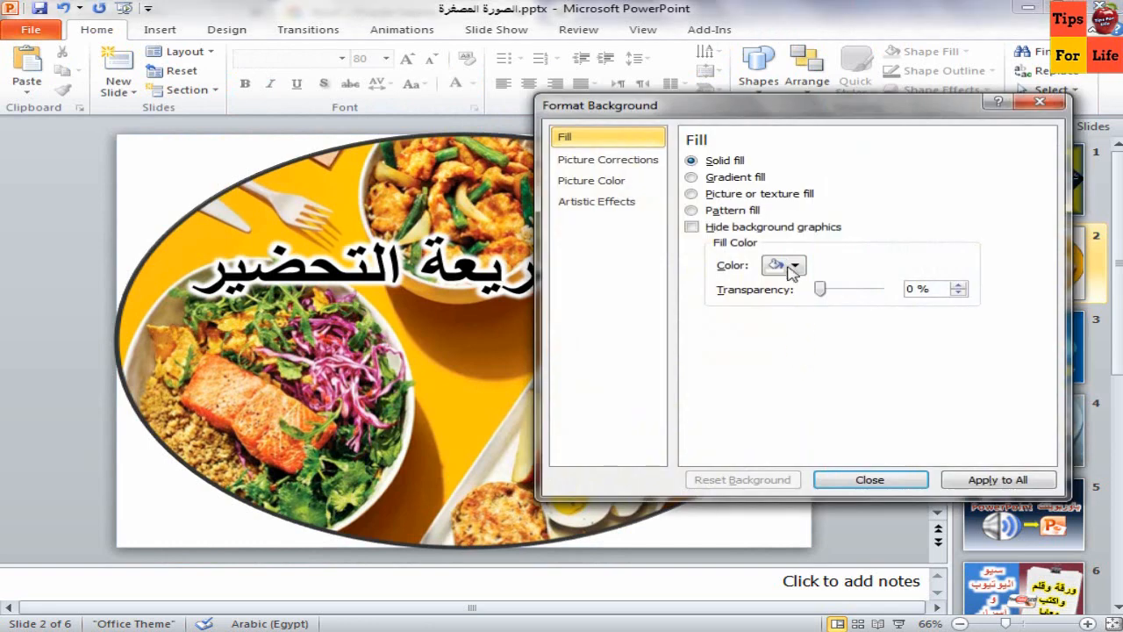
click(779, 265)
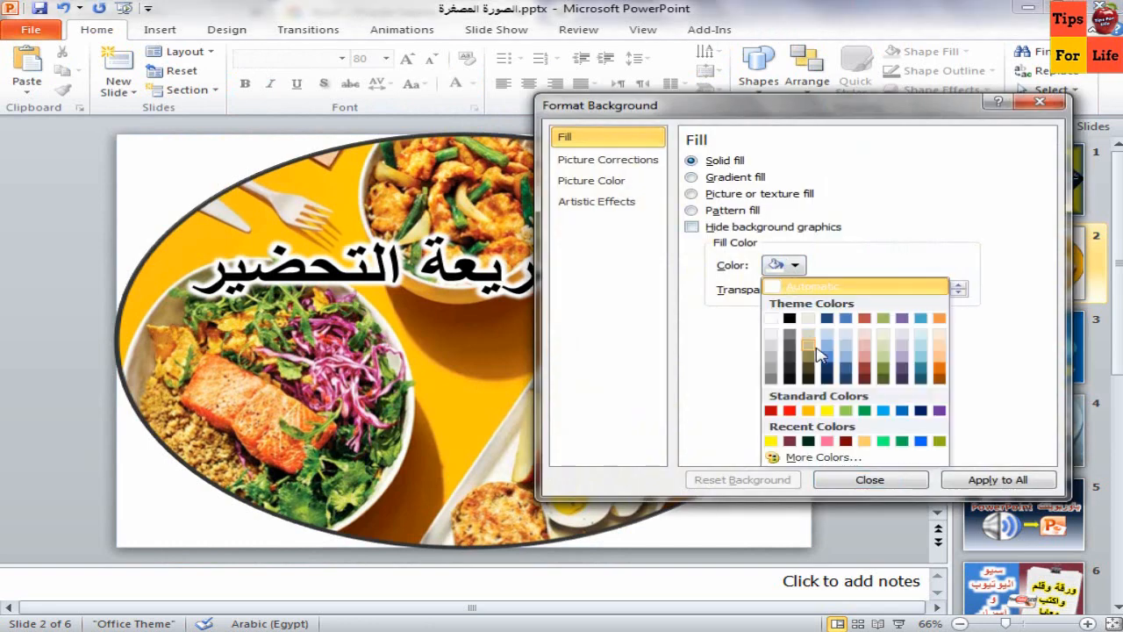
click(827, 410)
drag(694, 113, 742, 119)
click(901, 499)
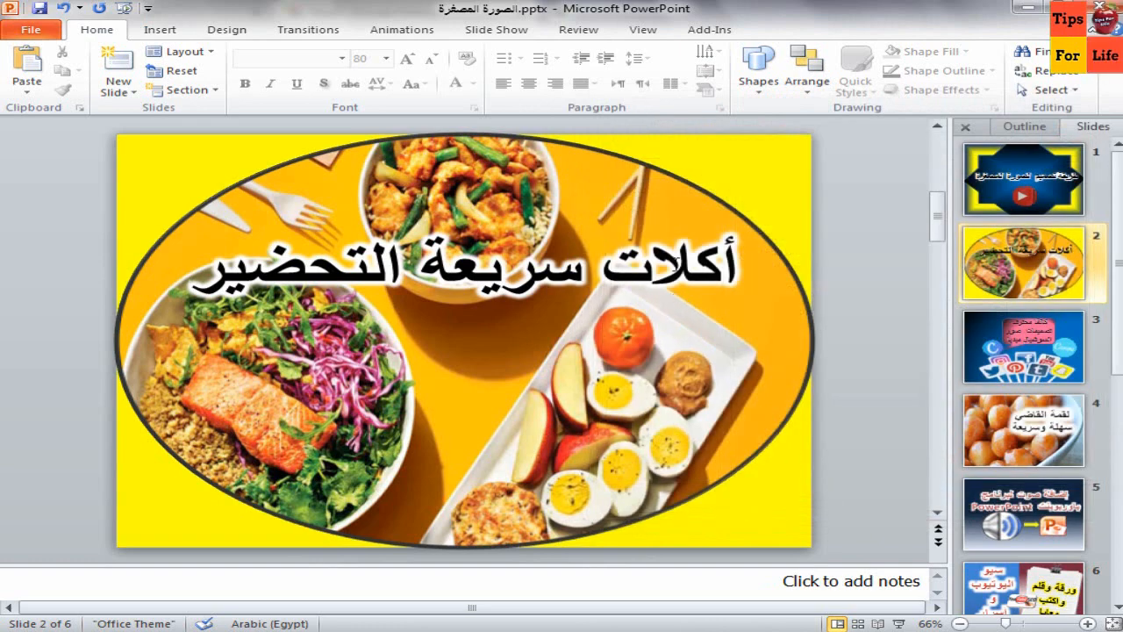
Apply the Bevel Perspective picture style to the food picture and shrink it to 17.63 cm by 23.5 cm
click(664, 205)
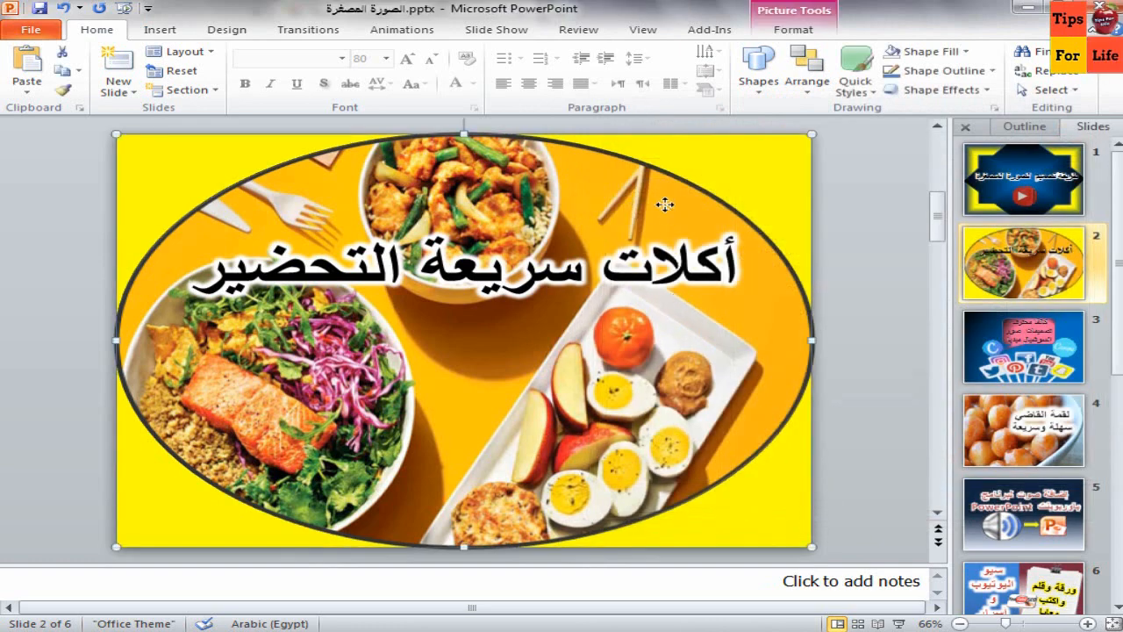
click(784, 33)
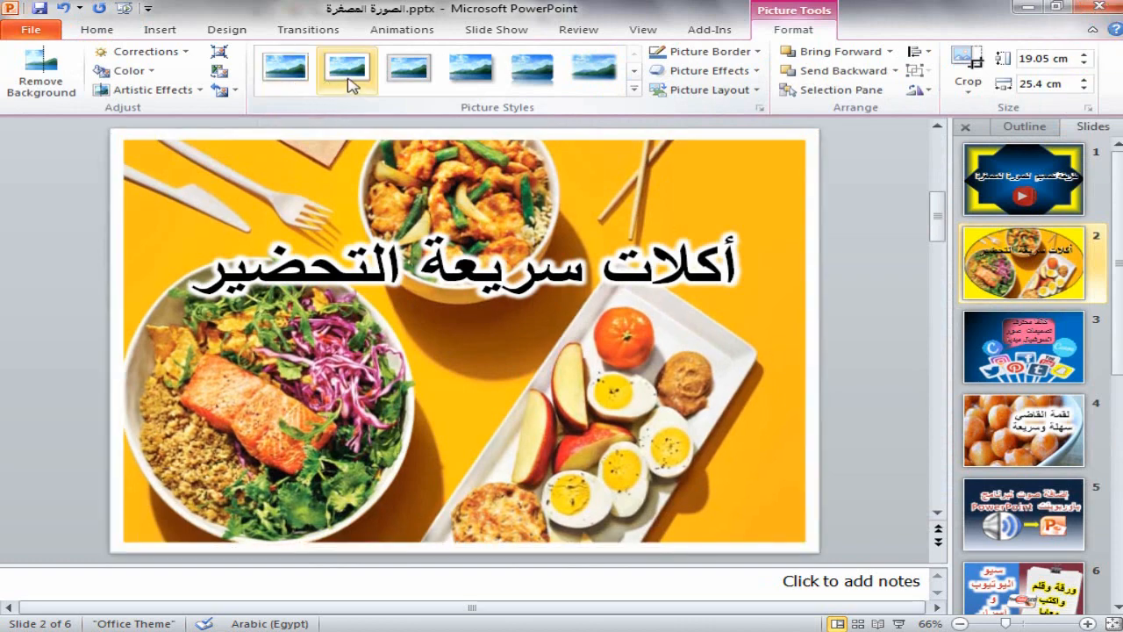
click(602, 74)
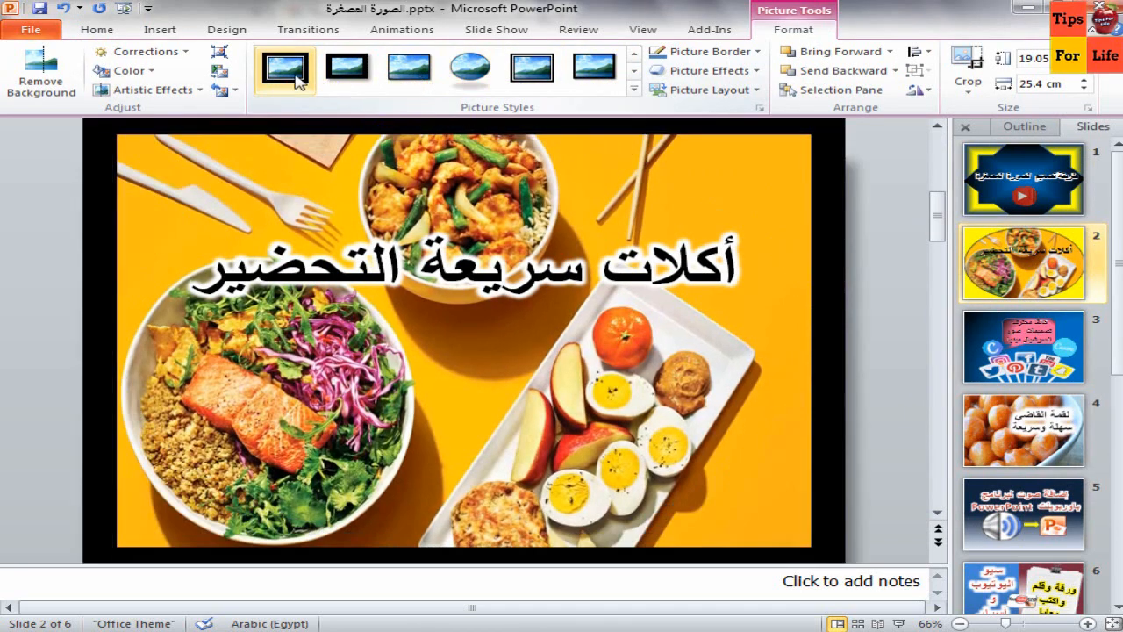
click(635, 72)
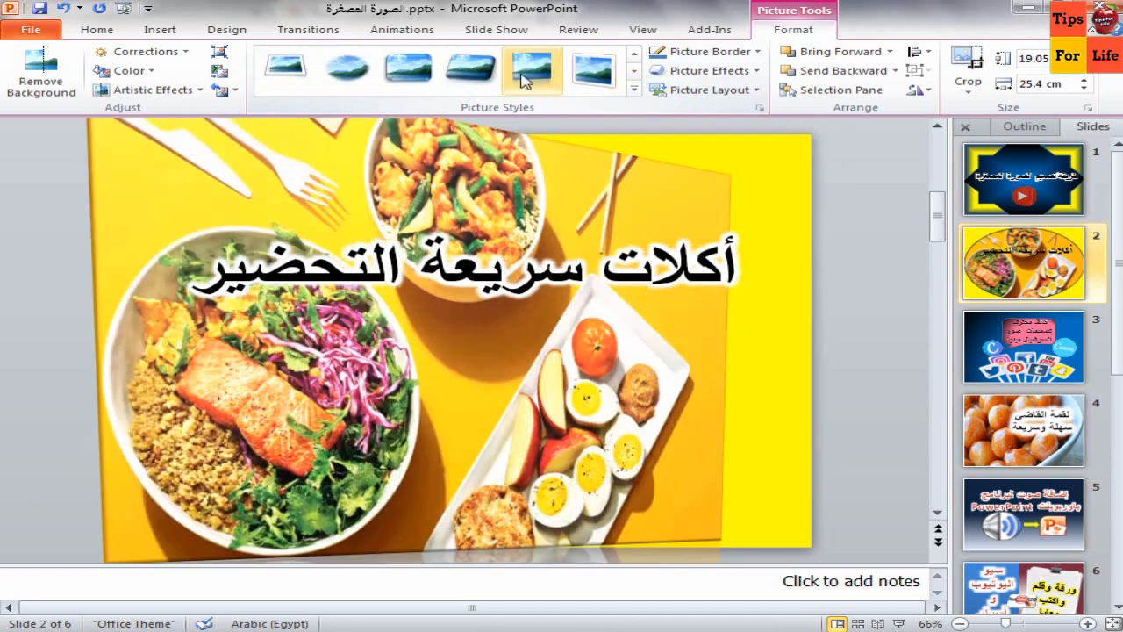
click(482, 77)
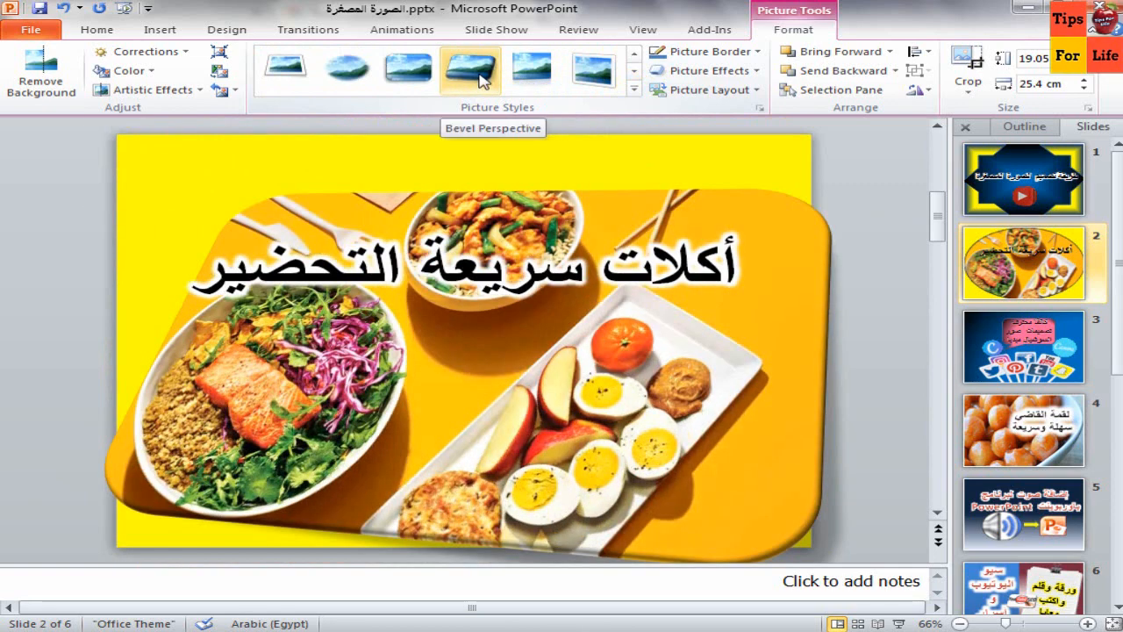
click(481, 79)
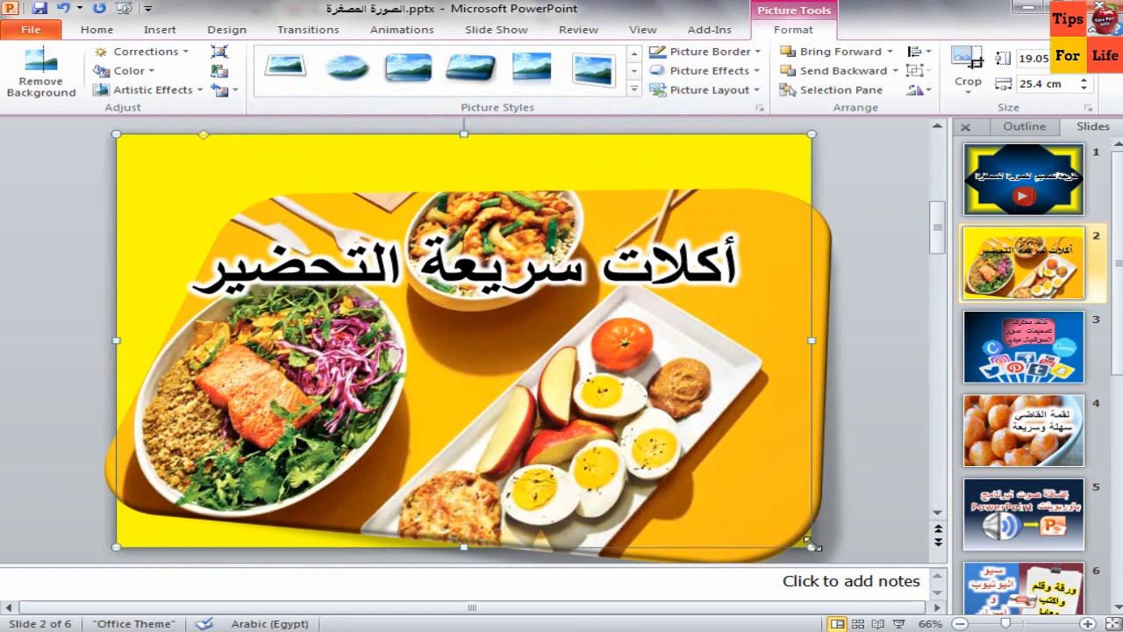
drag(811, 545, 752, 512)
click(805, 489)
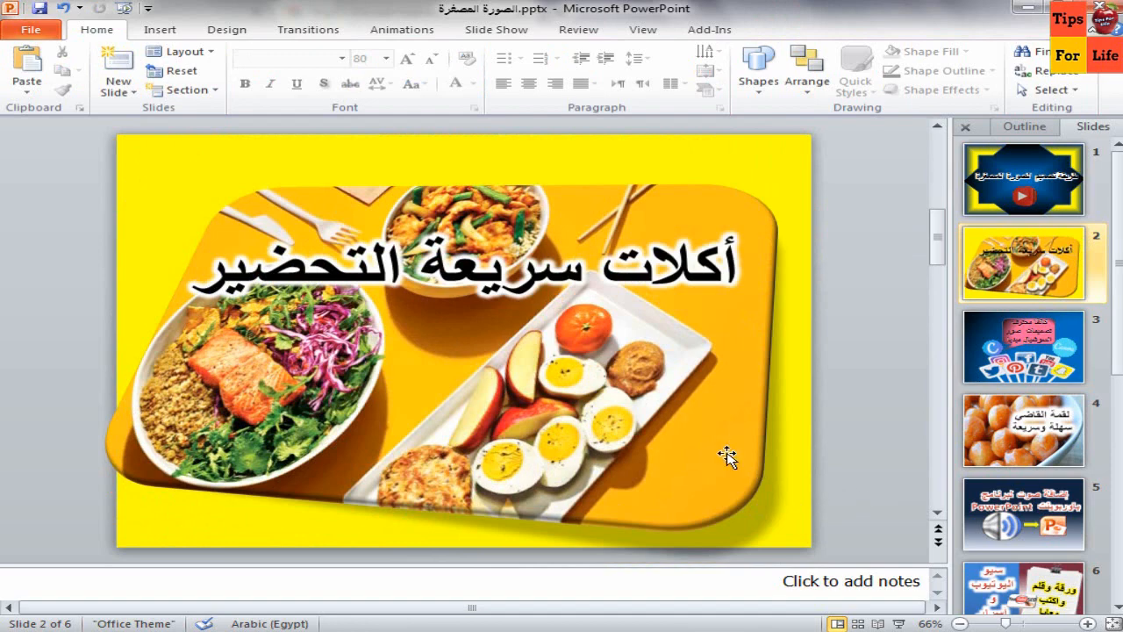
click(726, 454)
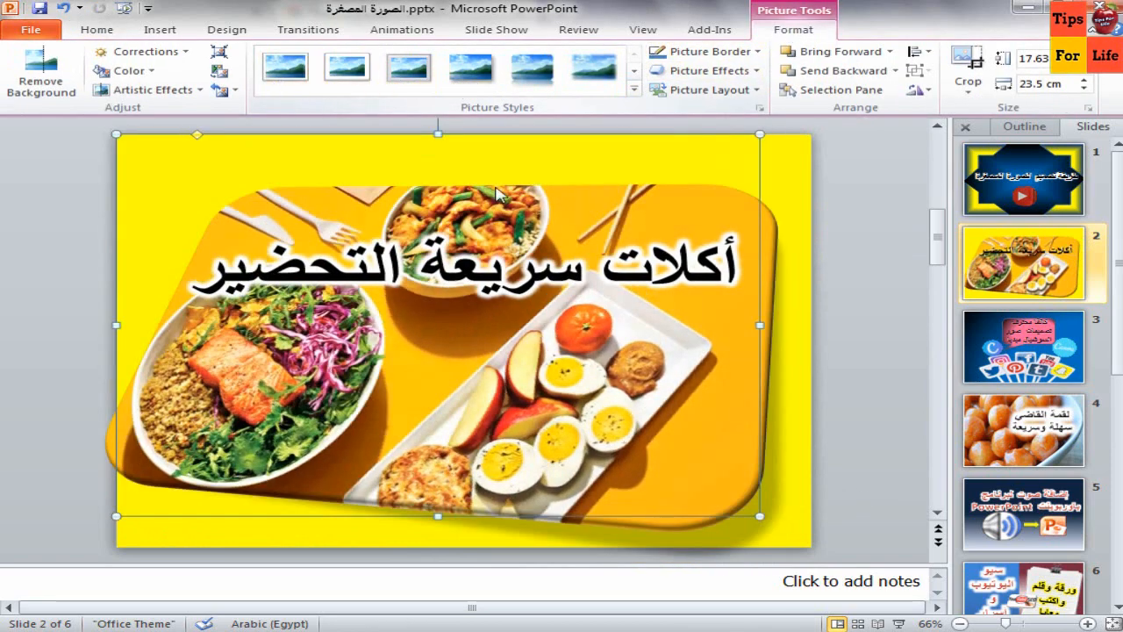
click(594, 77)
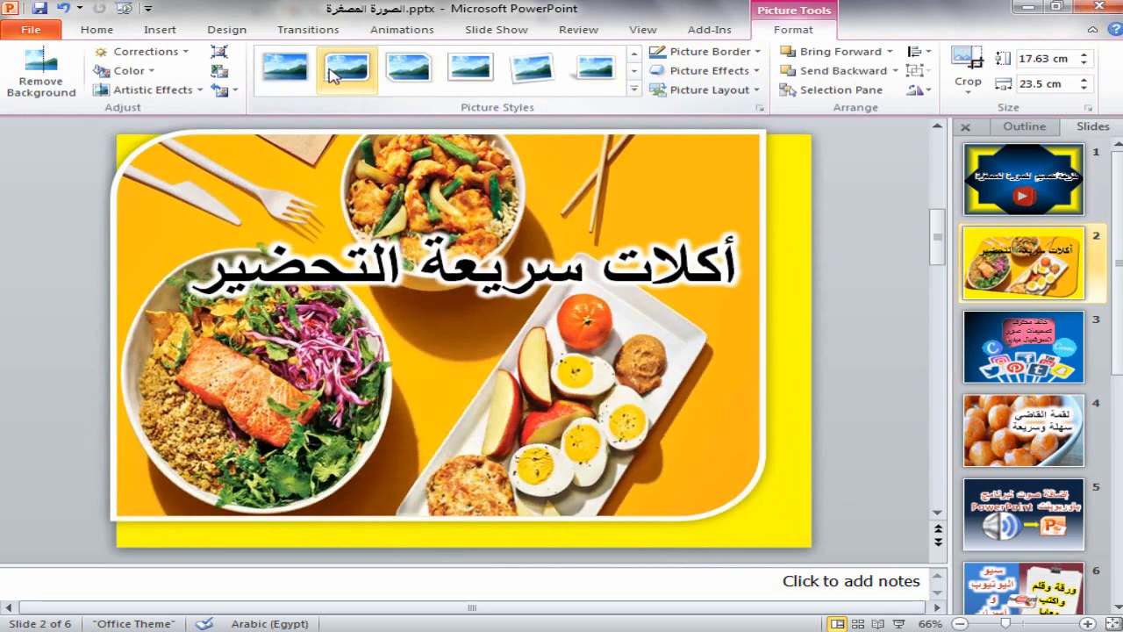
click(526, 88)
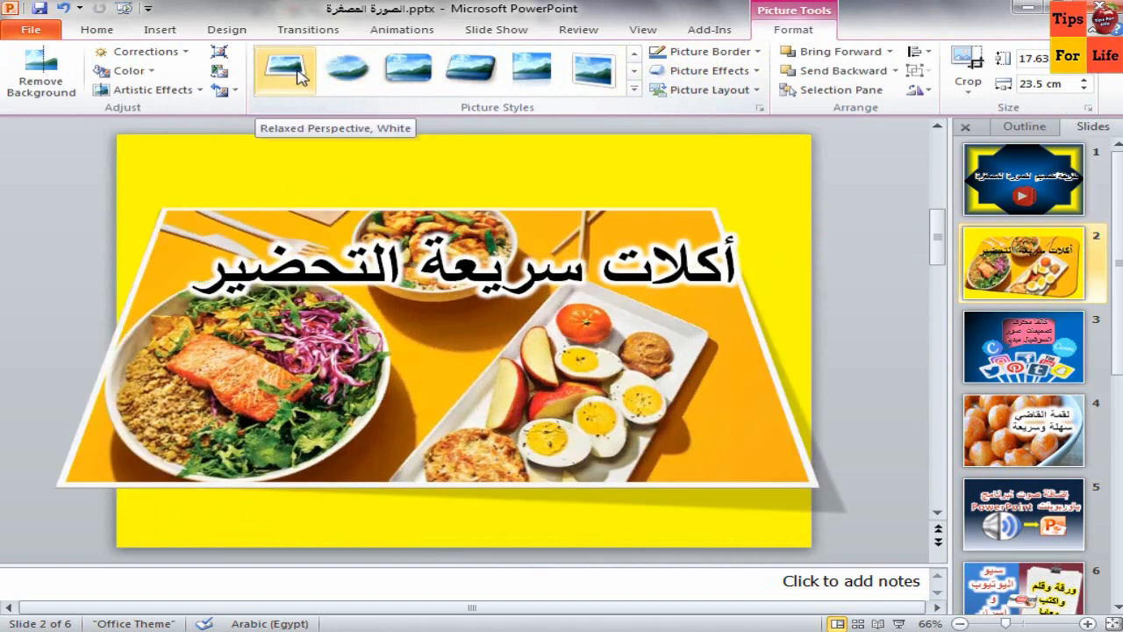
click(633, 72)
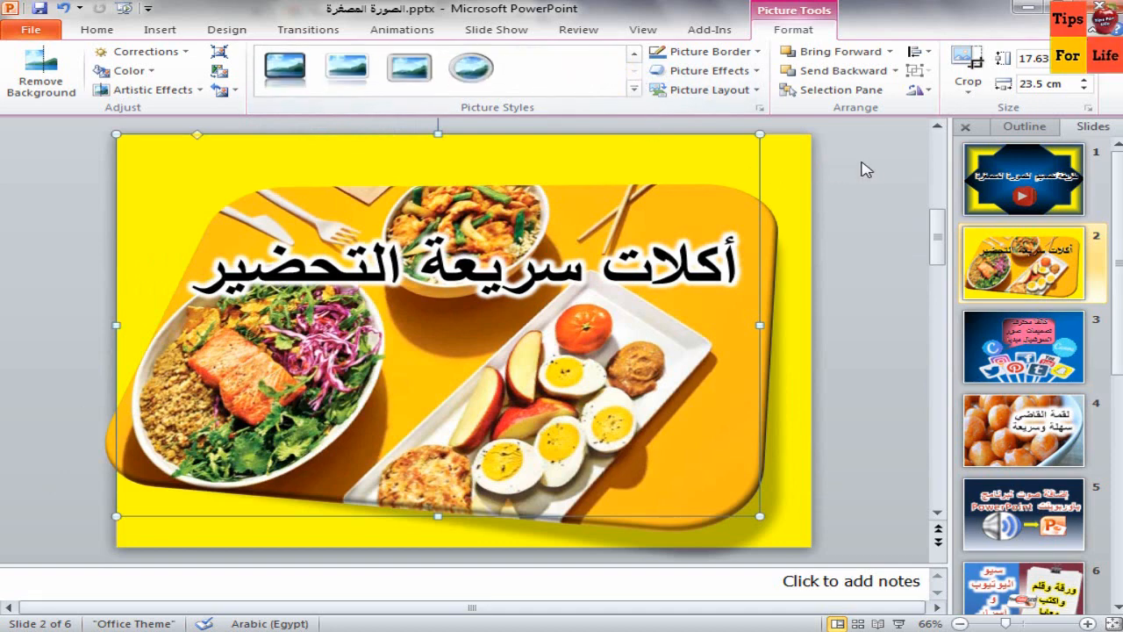
click(816, 211)
click(1016, 186)
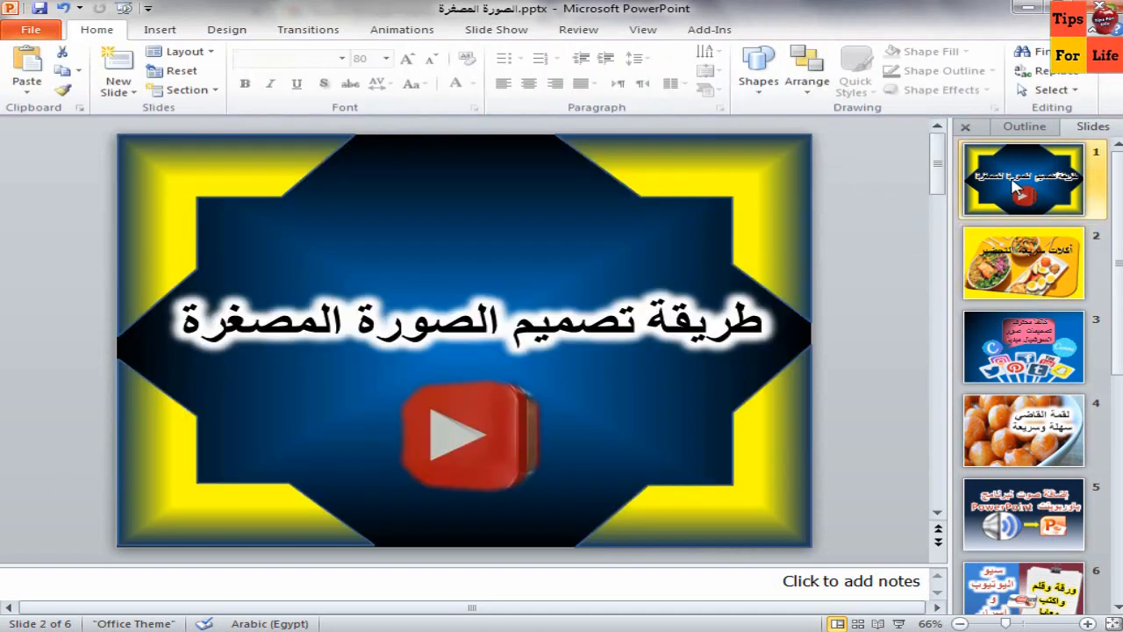
click(1016, 261)
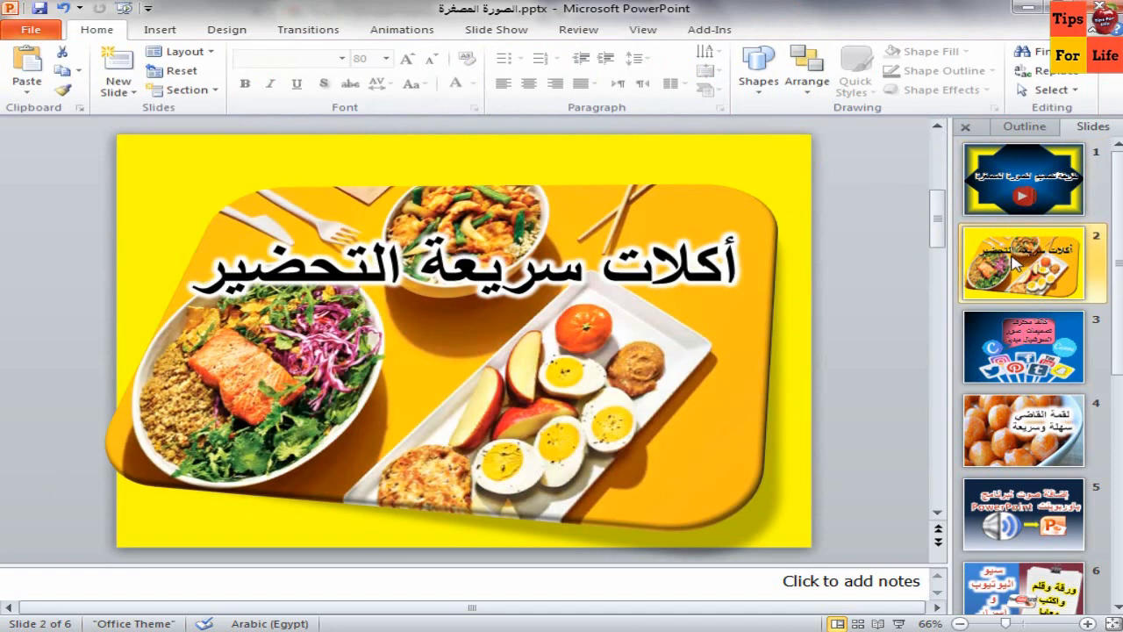
Shift the food picture slightly to the right so it sits centred on the yellow slide
click(667, 338)
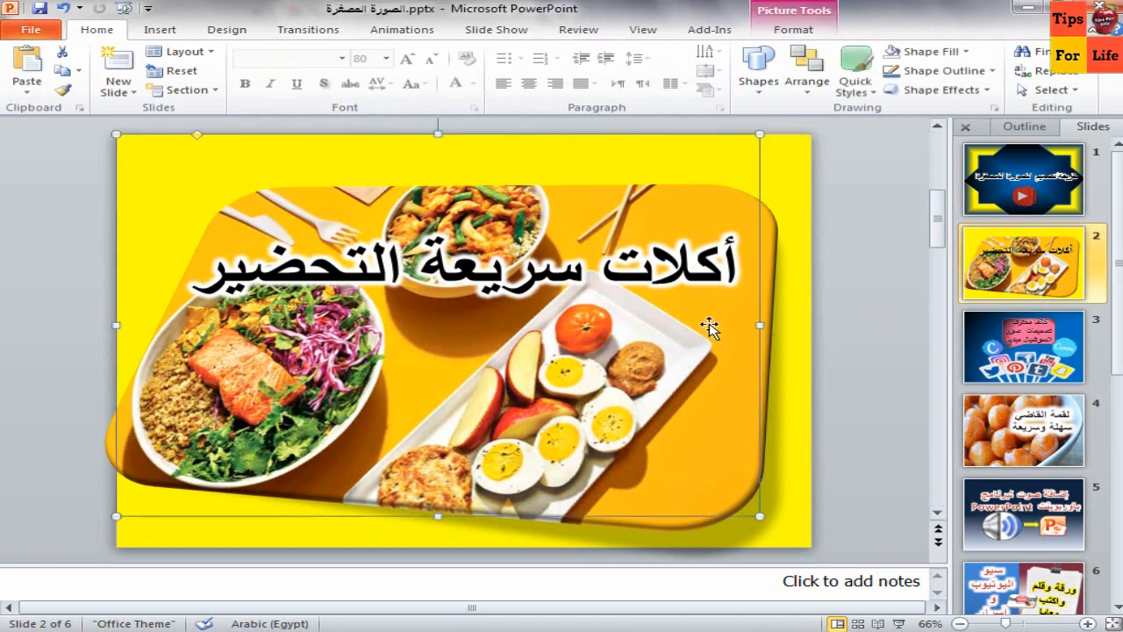
drag(726, 321, 737, 321)
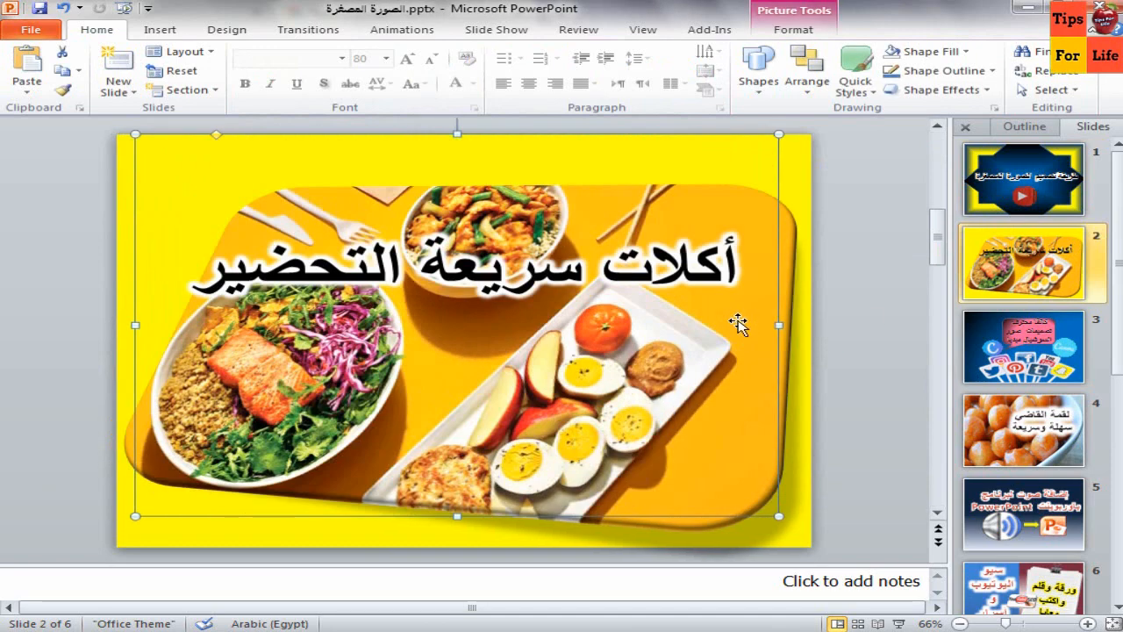
click(800, 174)
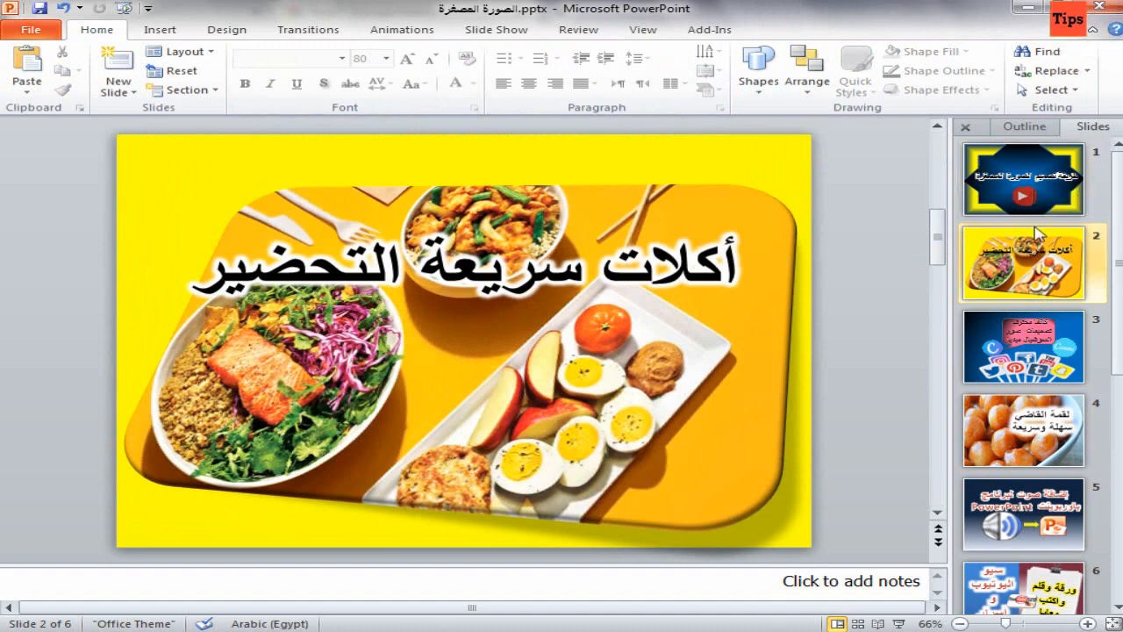
Export slide 1 to the Desktop as a JPEG File Interchange Format image, current slide only
click(1037, 200)
click(1031, 281)
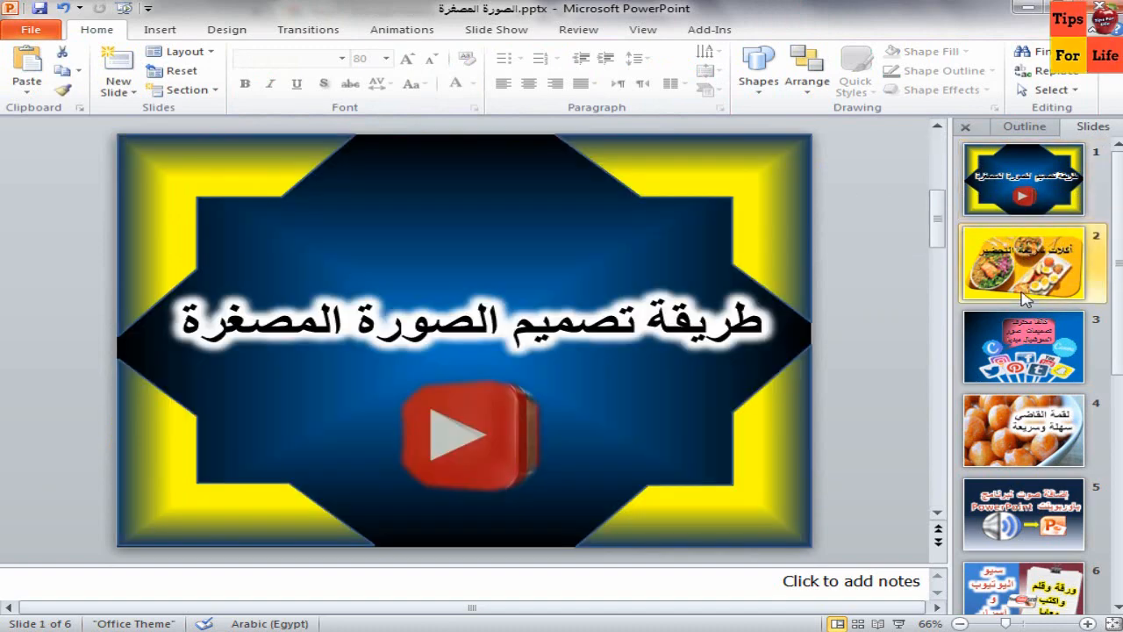
click(1013, 180)
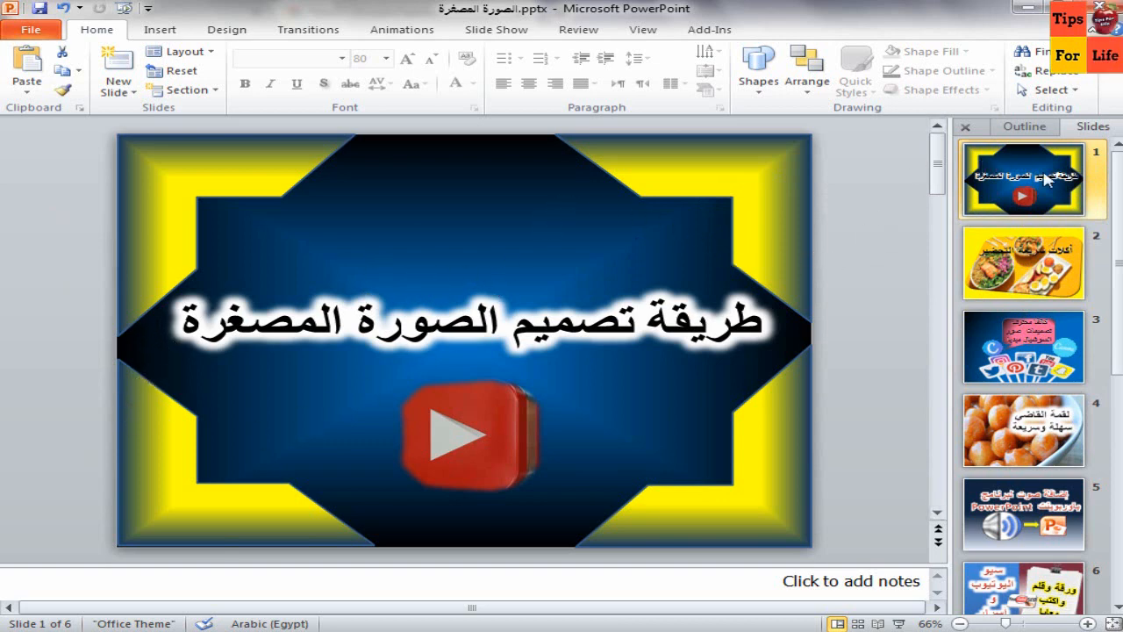
click(26, 30)
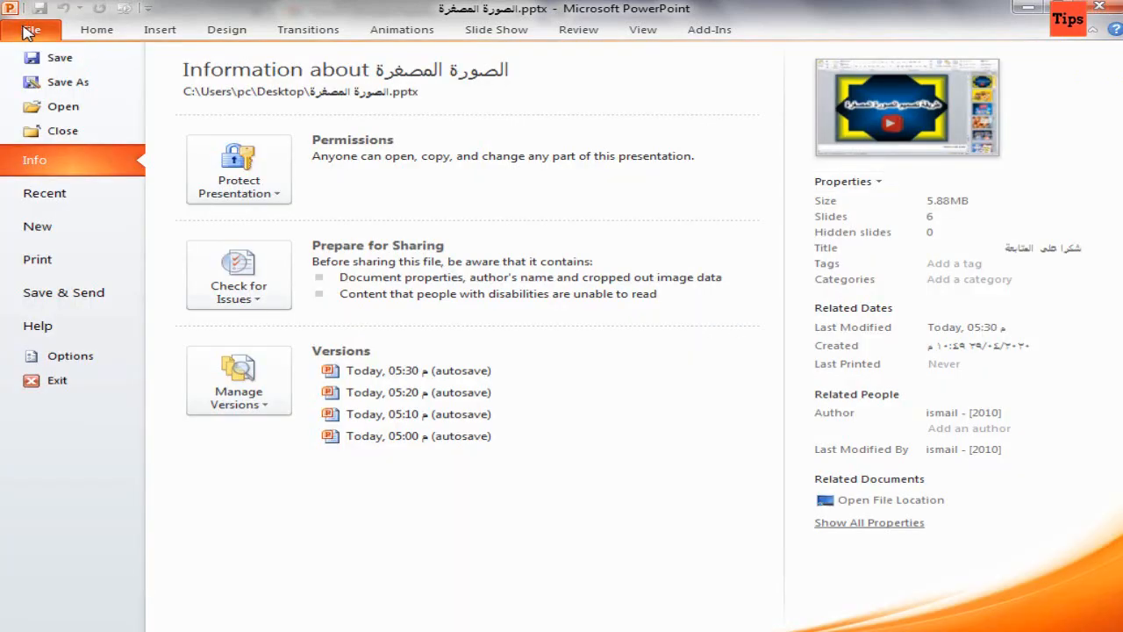
click(80, 80)
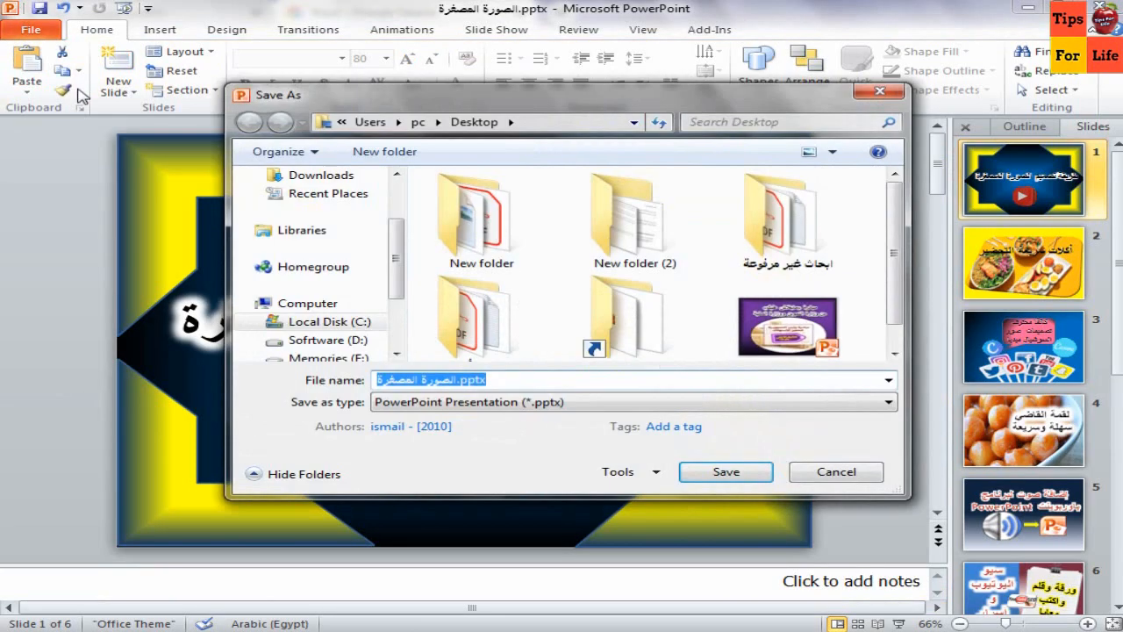
scroll(333, 259, up, 2)
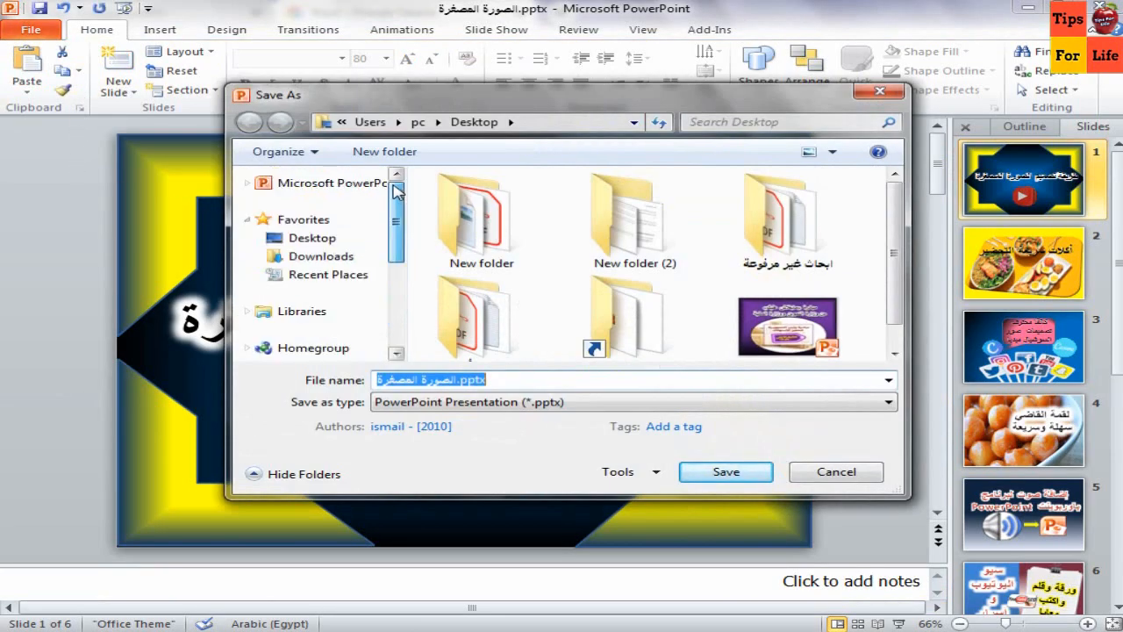
click(307, 238)
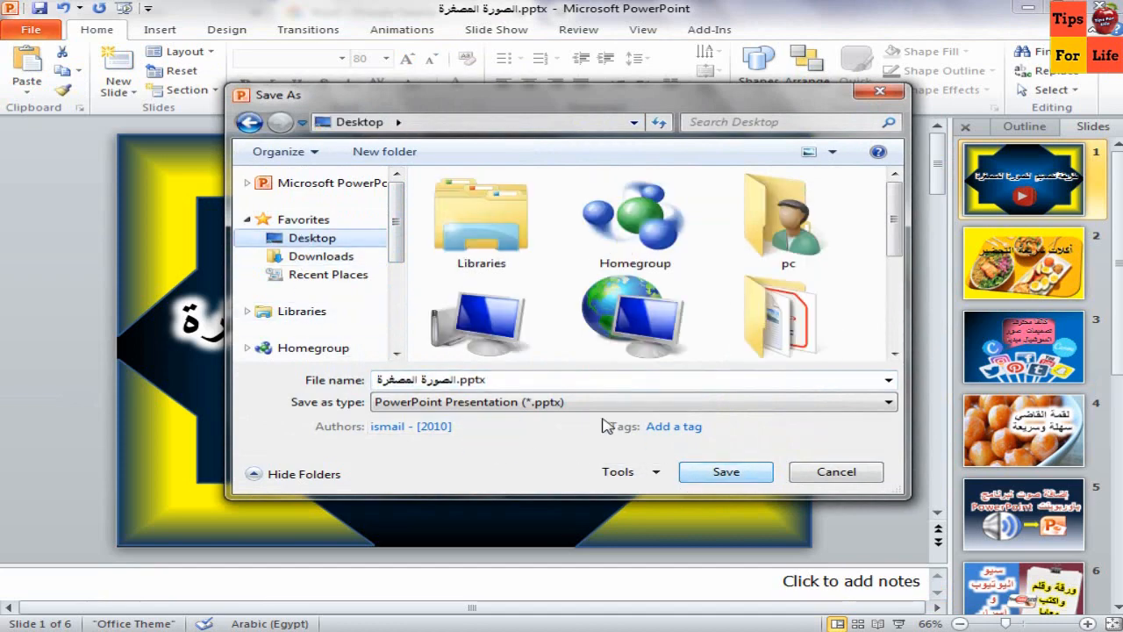
click(579, 402)
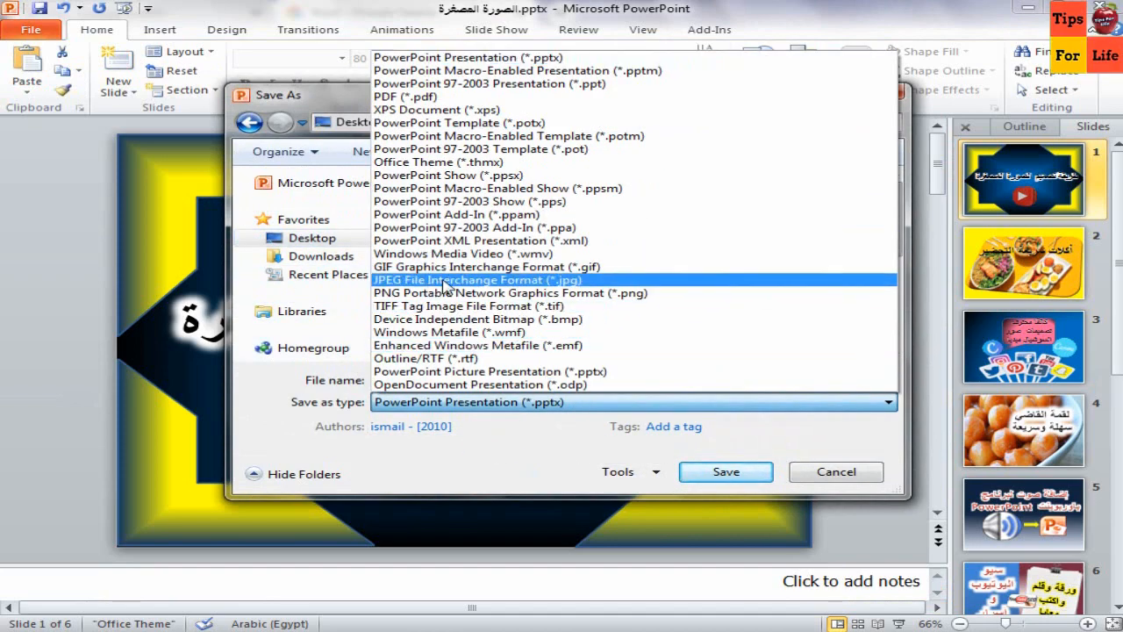
click(447, 281)
click(723, 472)
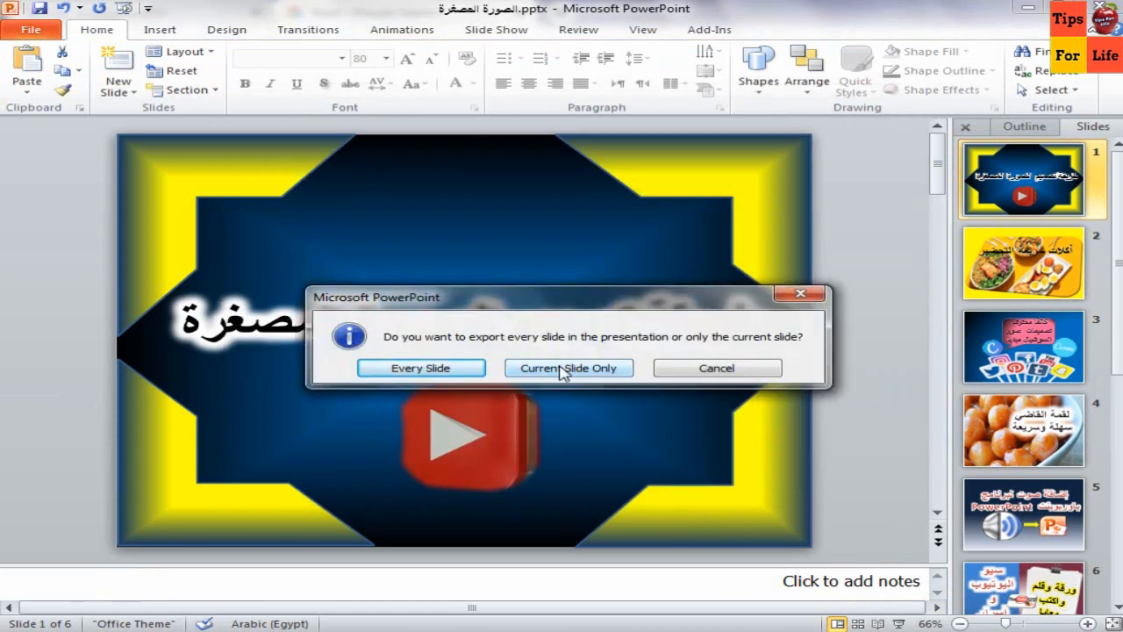
click(563, 369)
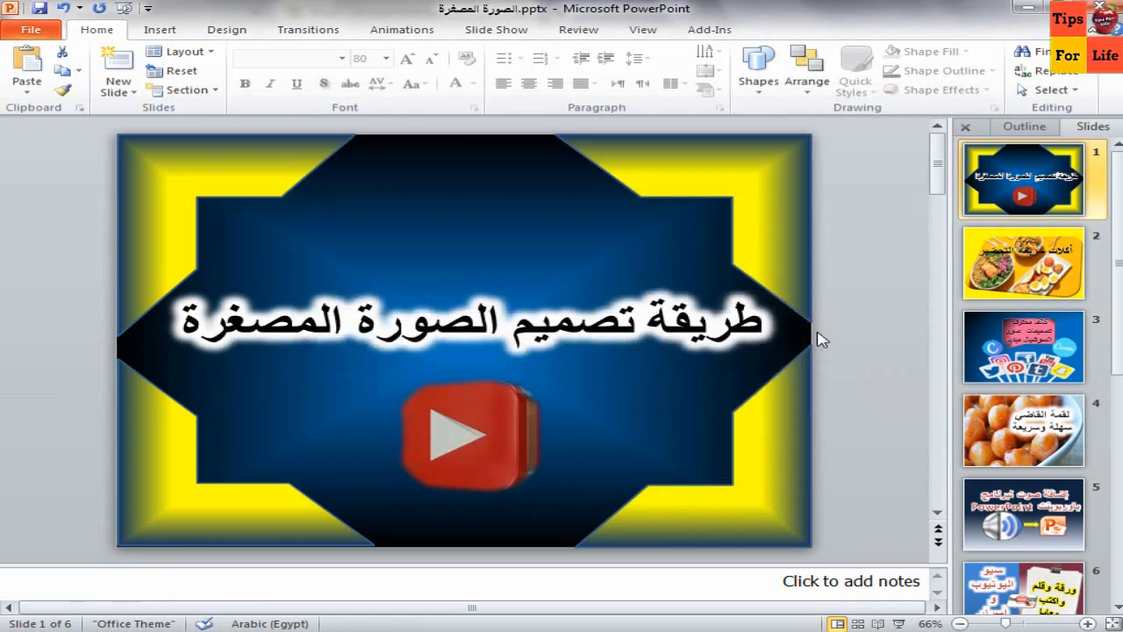
Export slide 2 to the Desktop as a JPEG image named 23, current slide only
click(994, 271)
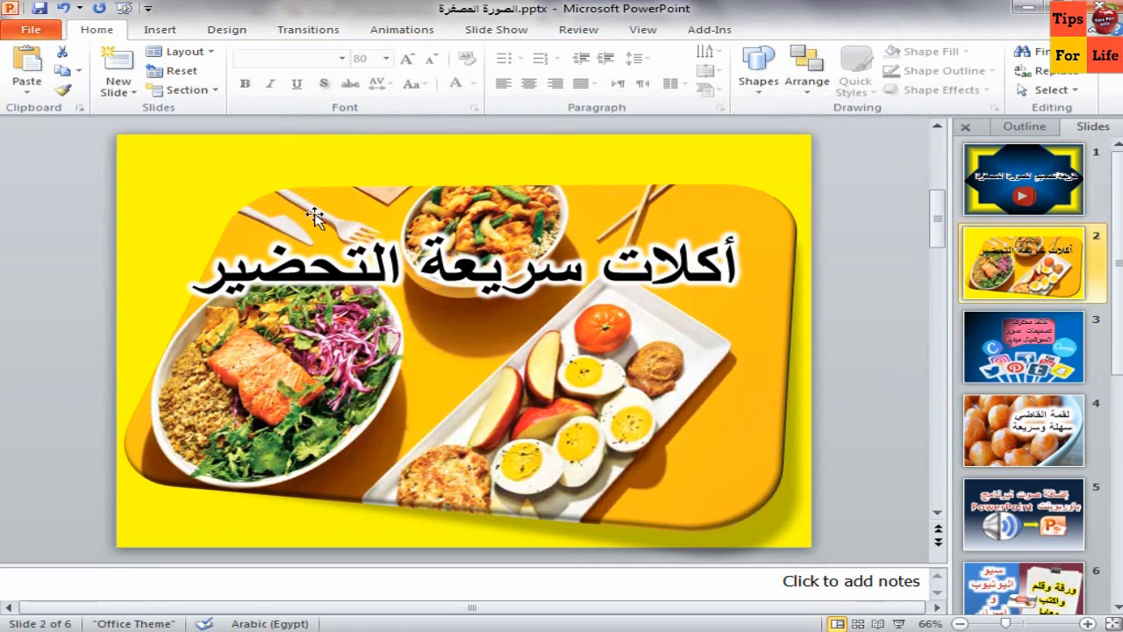
click(29, 32)
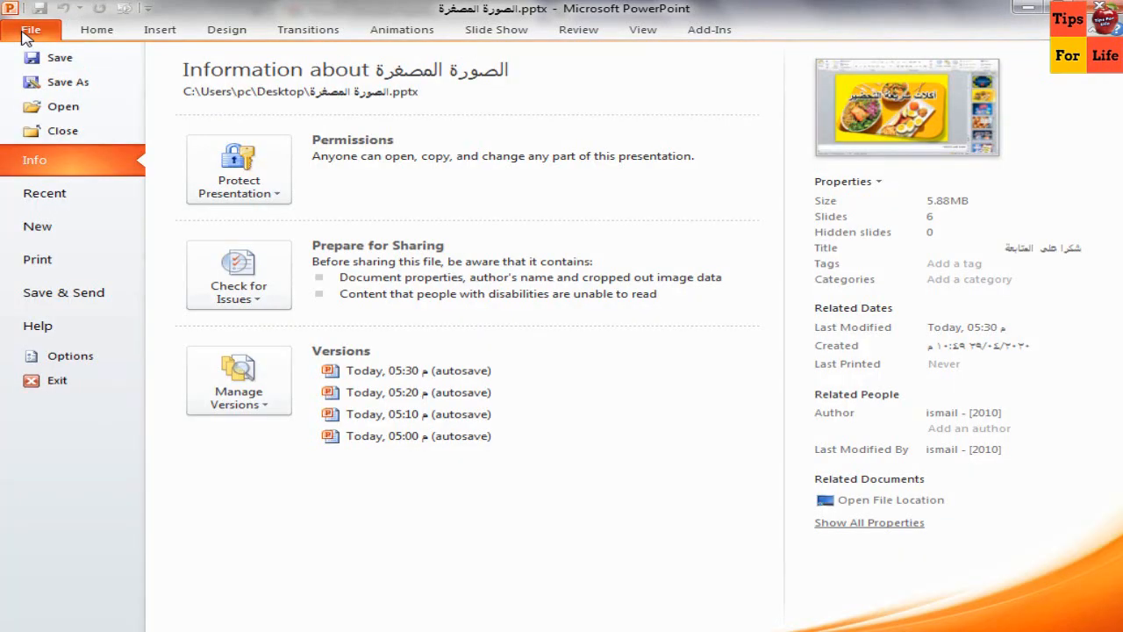
click(54, 84)
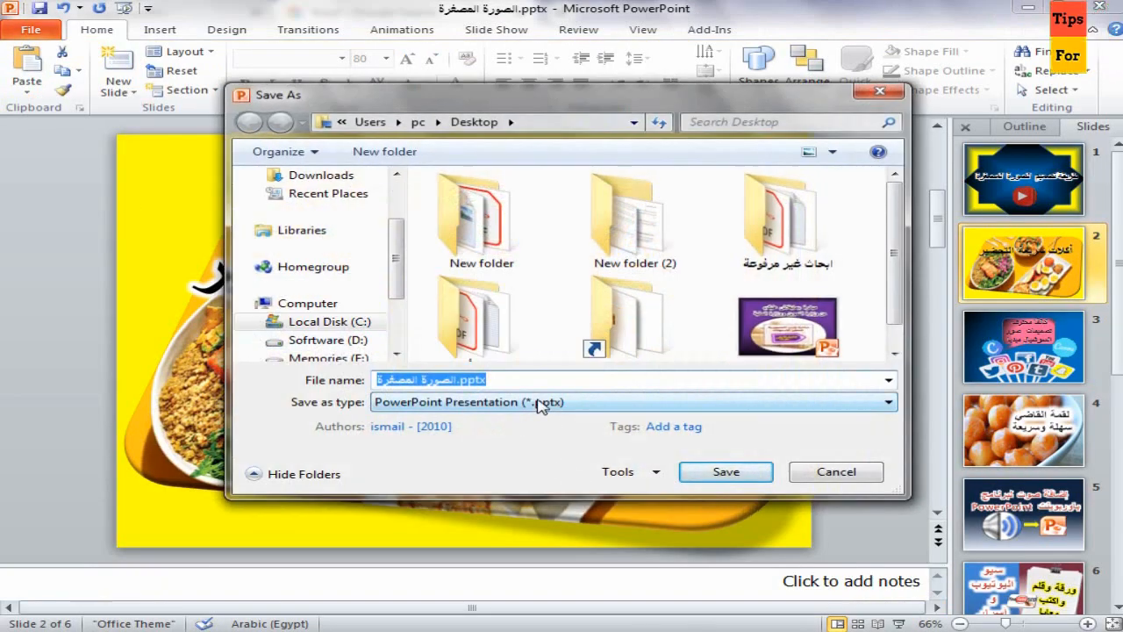
click(541, 405)
click(474, 279)
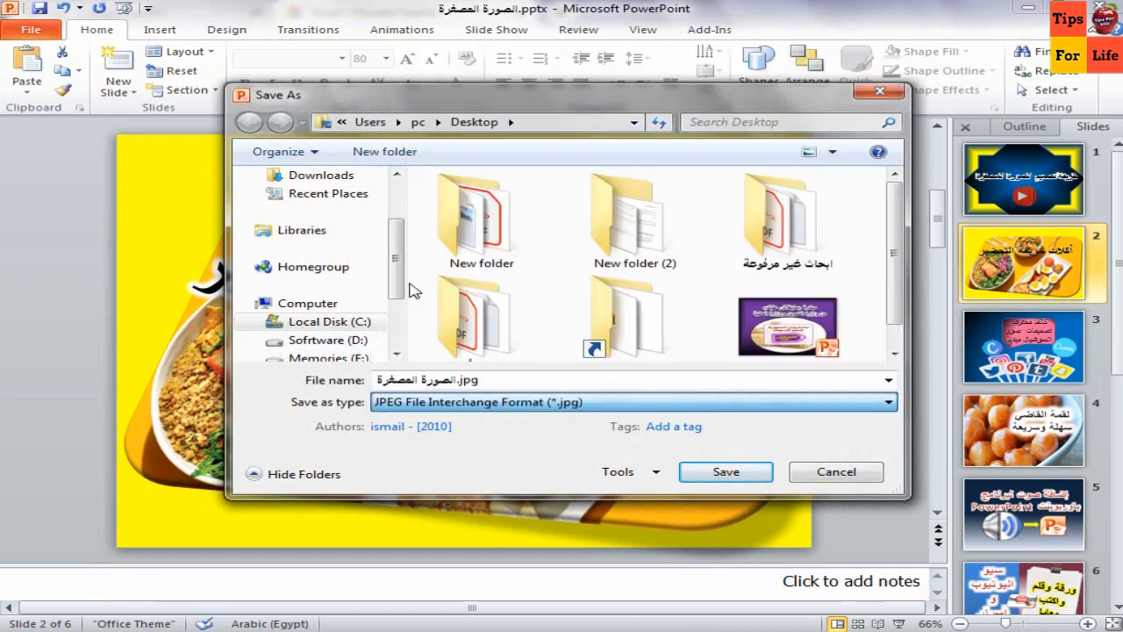
click(532, 378)
text(2)
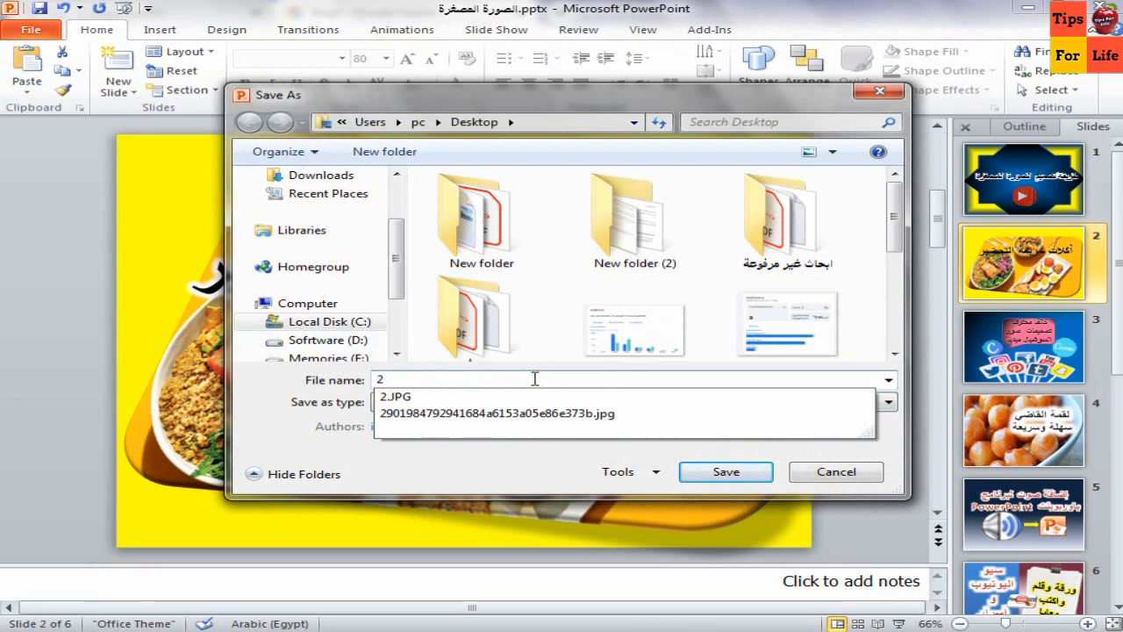
text(3)
click(718, 474)
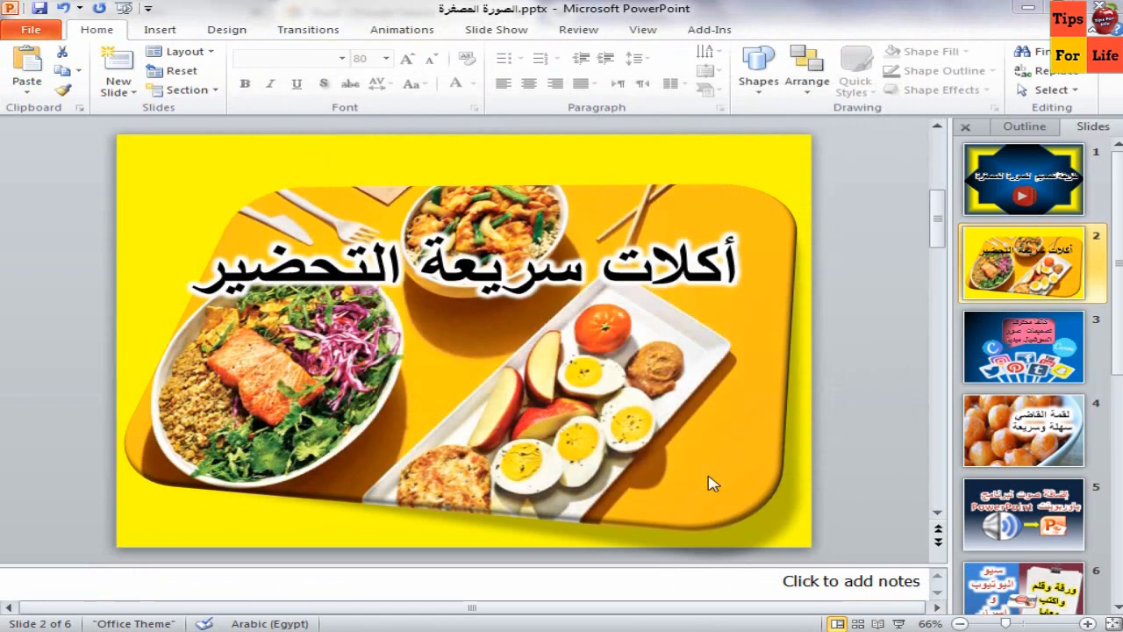
click(570, 368)
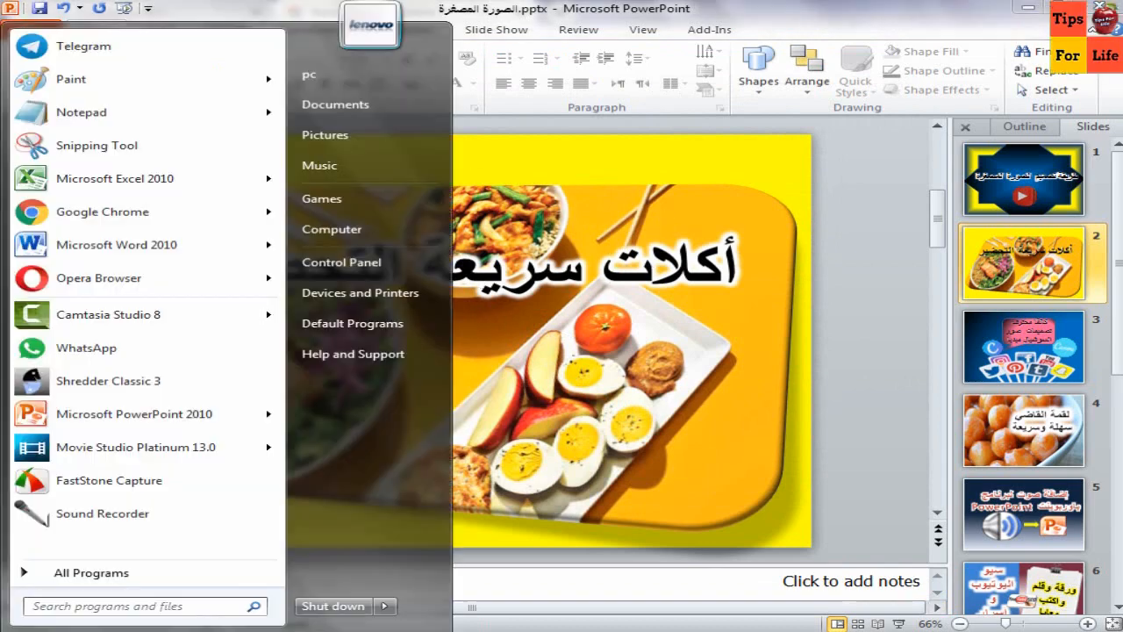
Switch to Paint and open the blue title thumbnail image الصورة المصغرة.jpg from the Desktop
click(10, 607)
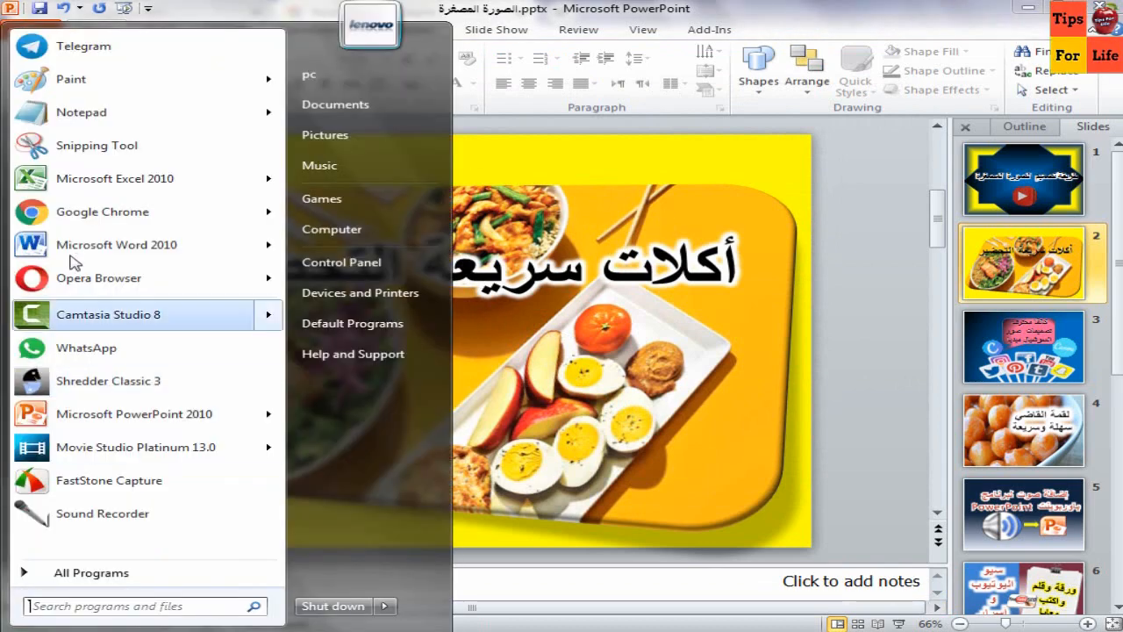
click(72, 80)
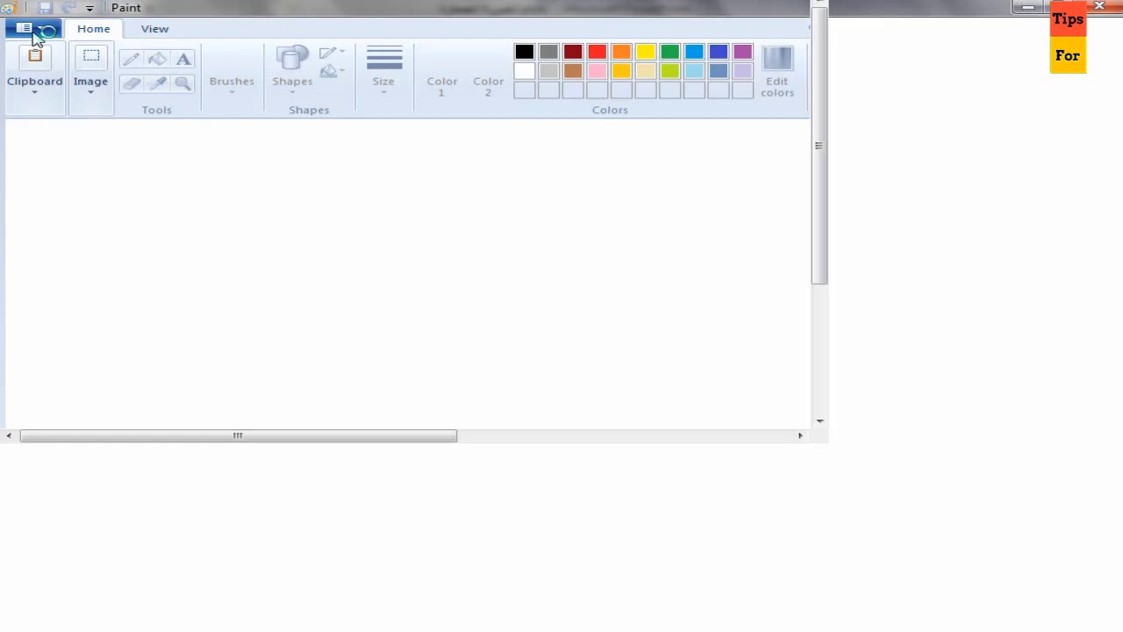
click(26, 28)
click(50, 96)
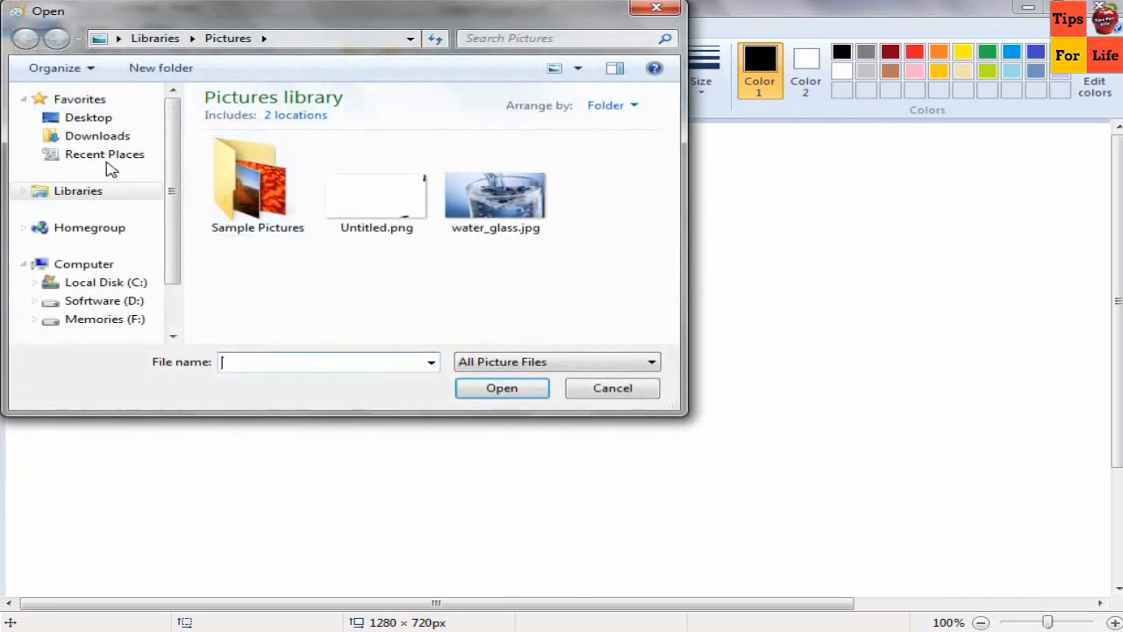
click(88, 118)
drag(669, 167, 670, 281)
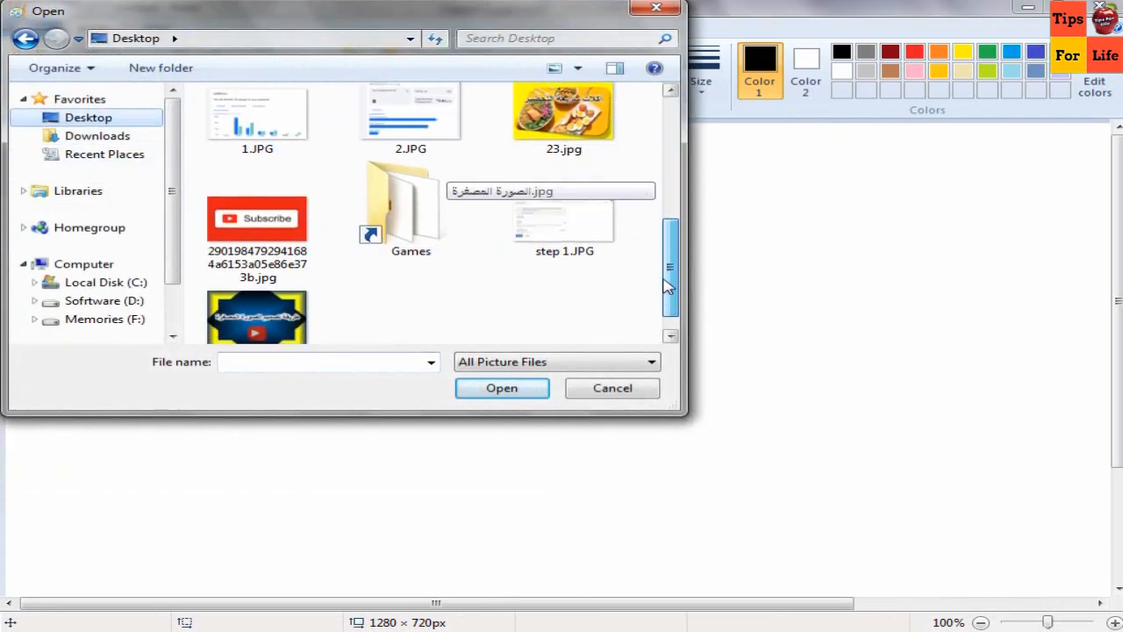
double_click(256, 298)
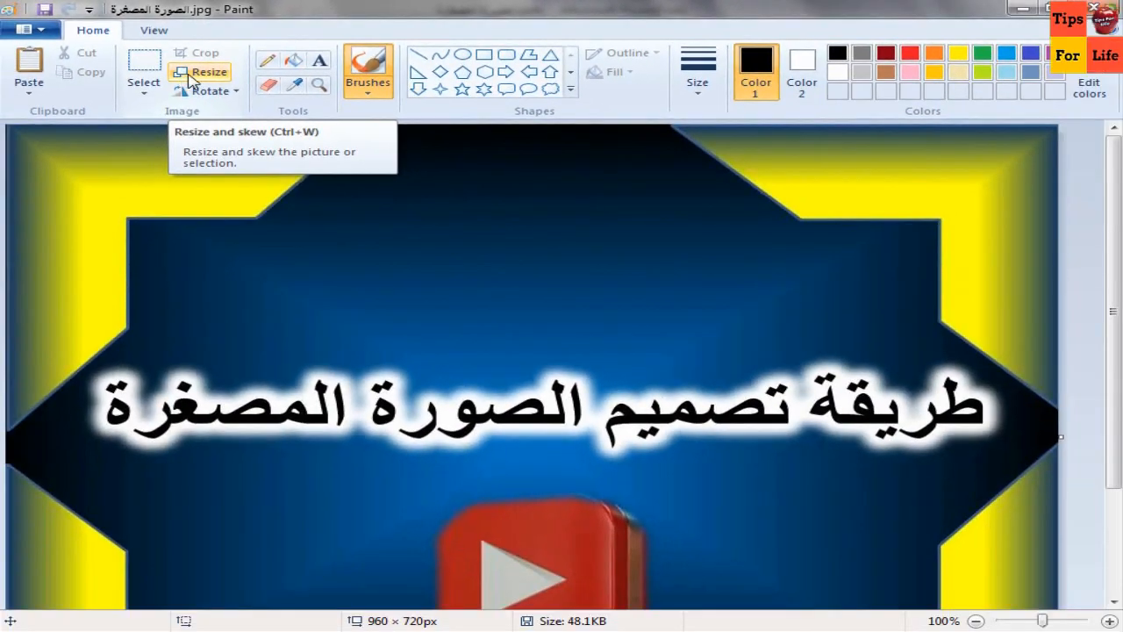
Resize the title image to 1280 by 720 pixels without maintaining the aspect ratio, and save it
click(191, 158)
click(241, 135)
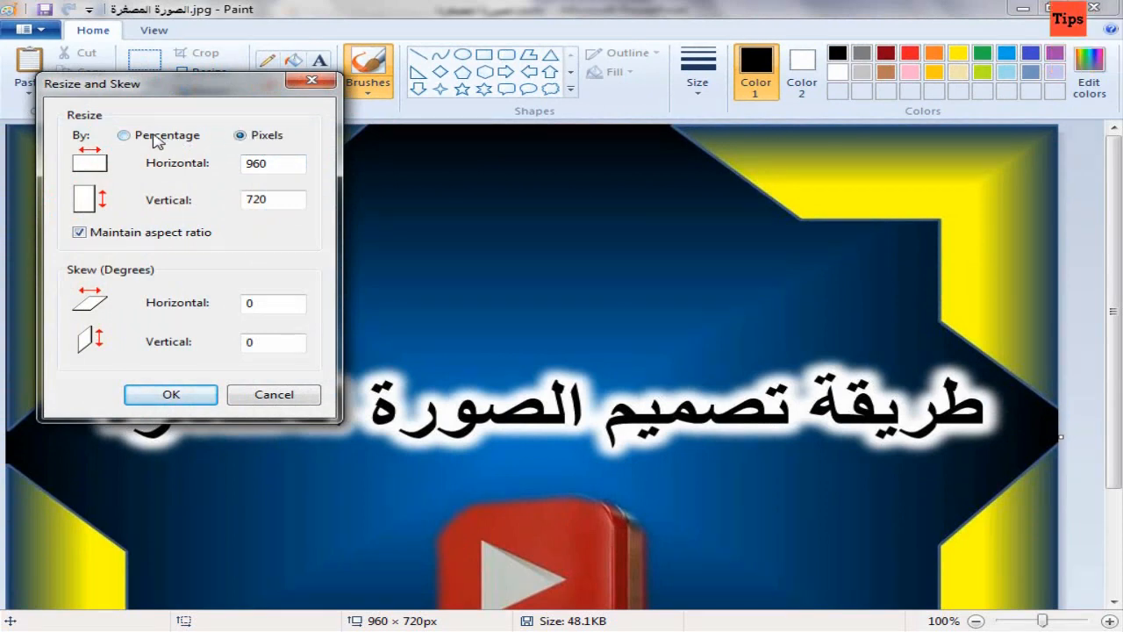
click(124, 135)
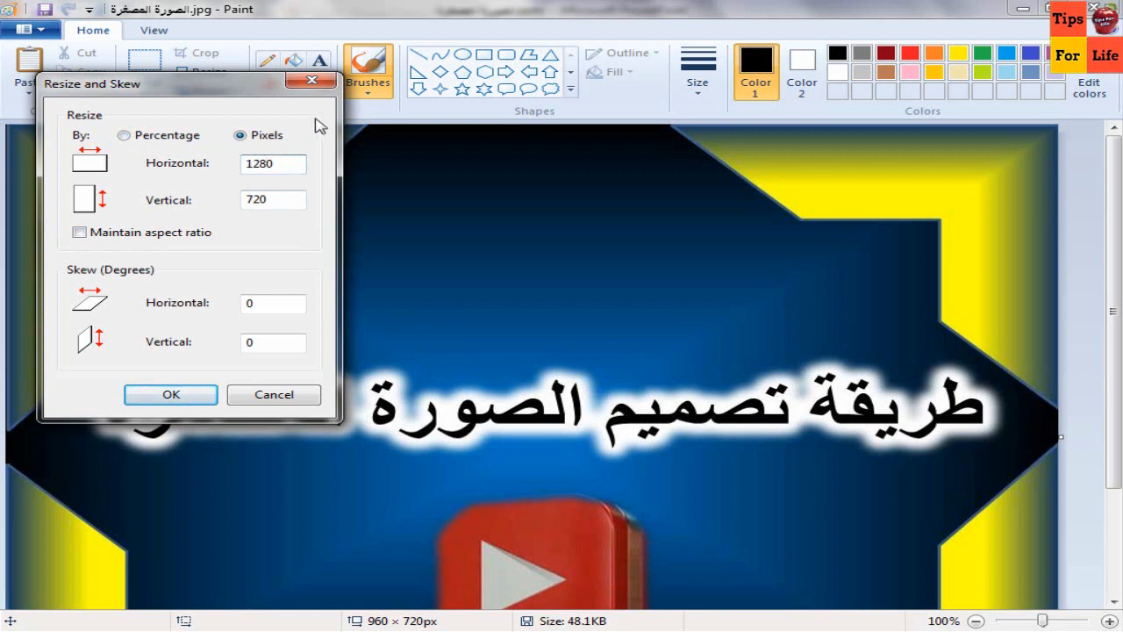
click(281, 163)
click(170, 394)
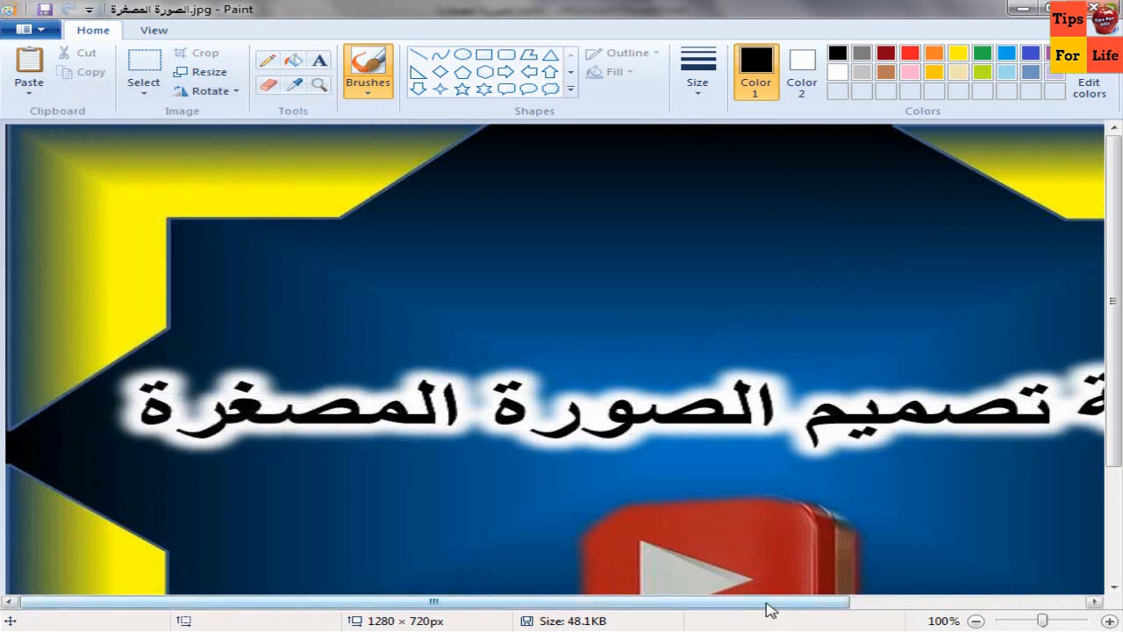
drag(767, 602, 658, 605)
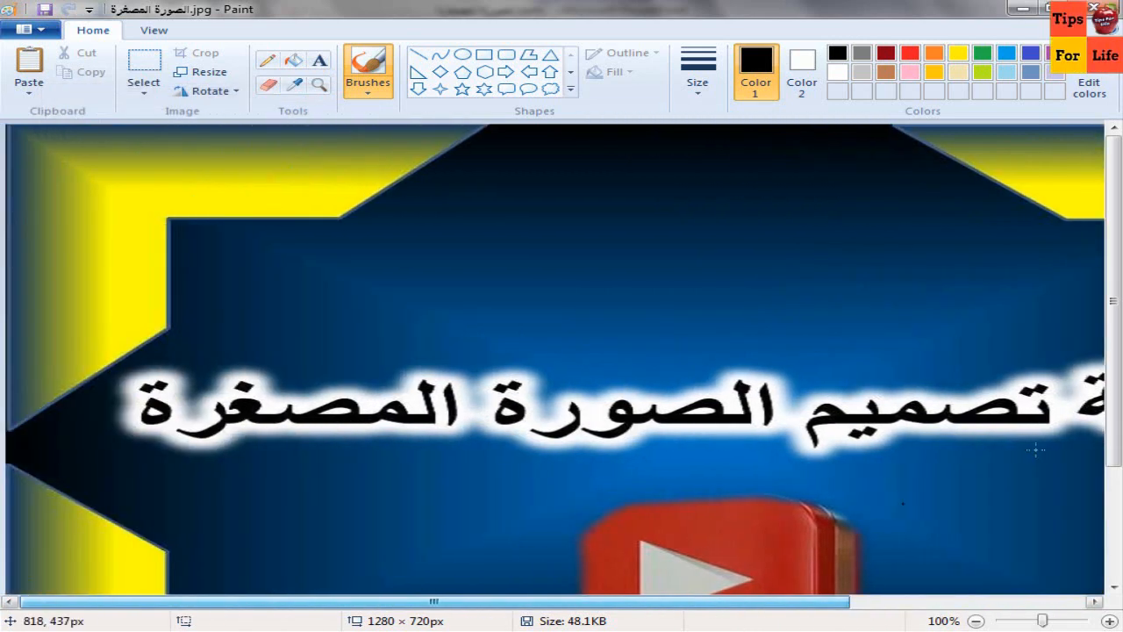
mouse_move(1116, 349)
mouse_down()
mouse_move(1115, 481)
mouse_move(1116, 342)
mouse_up()
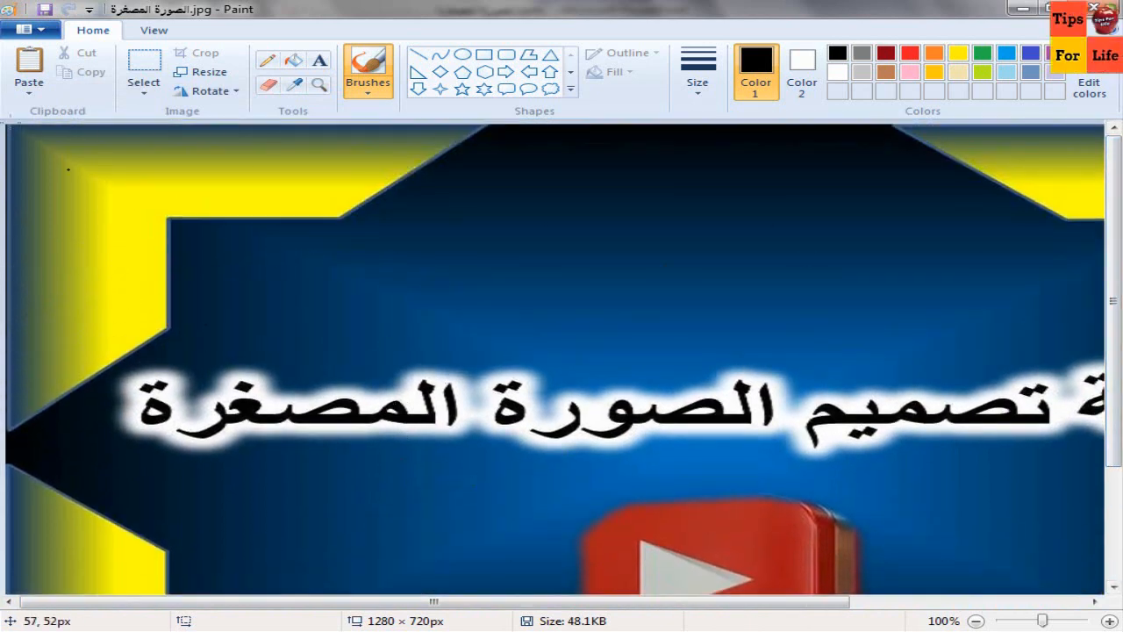
Open the food thumbnail image 23.jpg from the Desktop
click(24, 29)
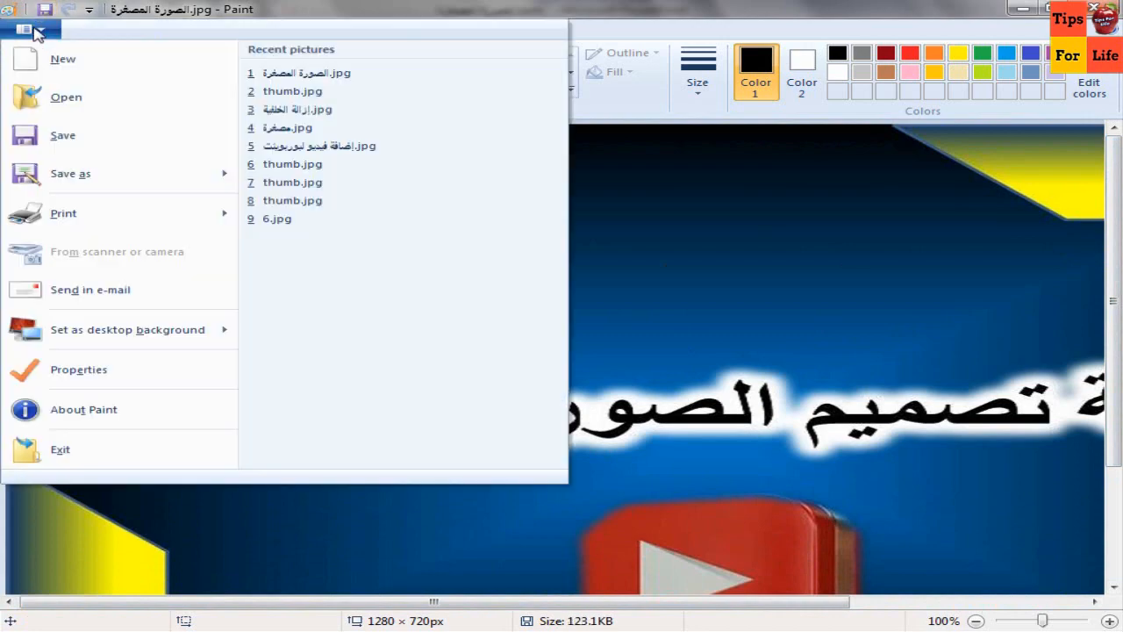
click(54, 101)
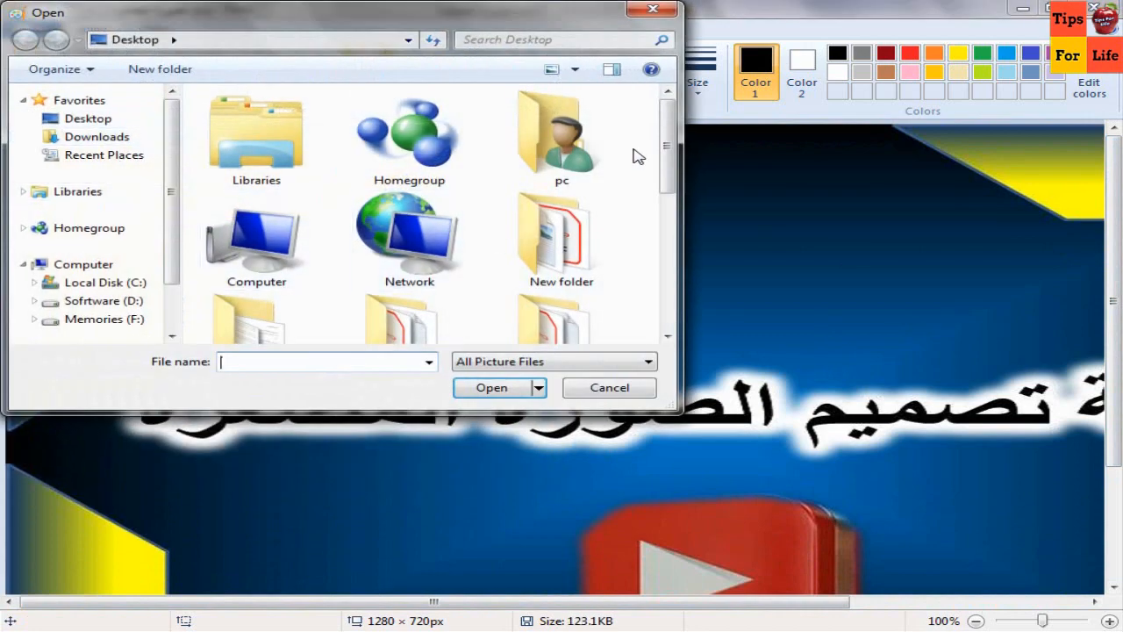
drag(668, 145, 669, 272)
click(586, 140)
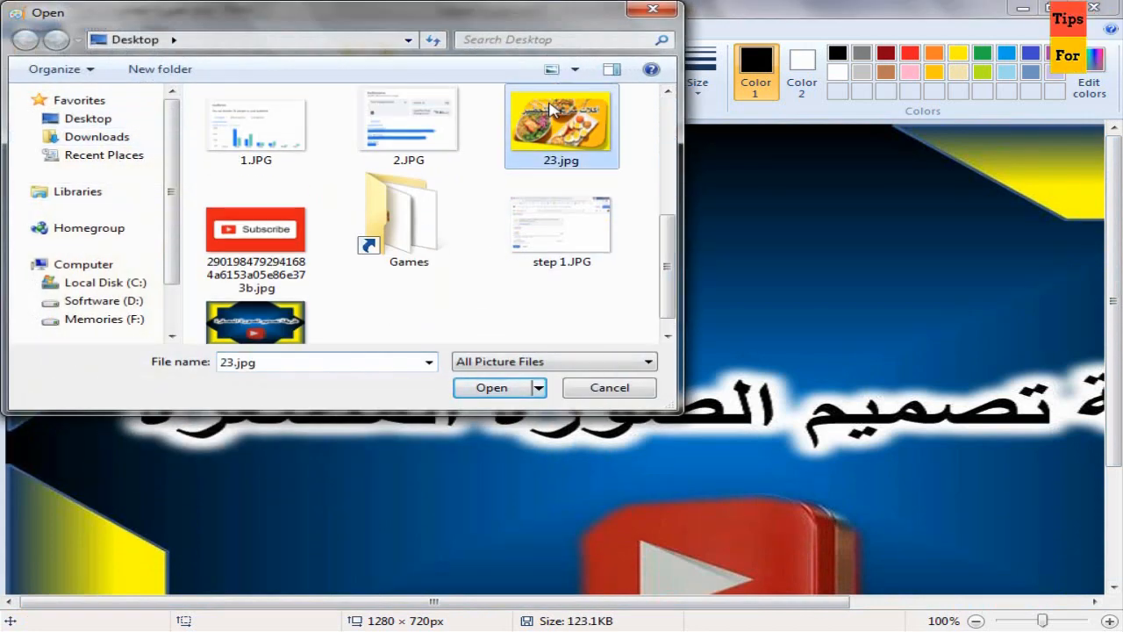
click(495, 388)
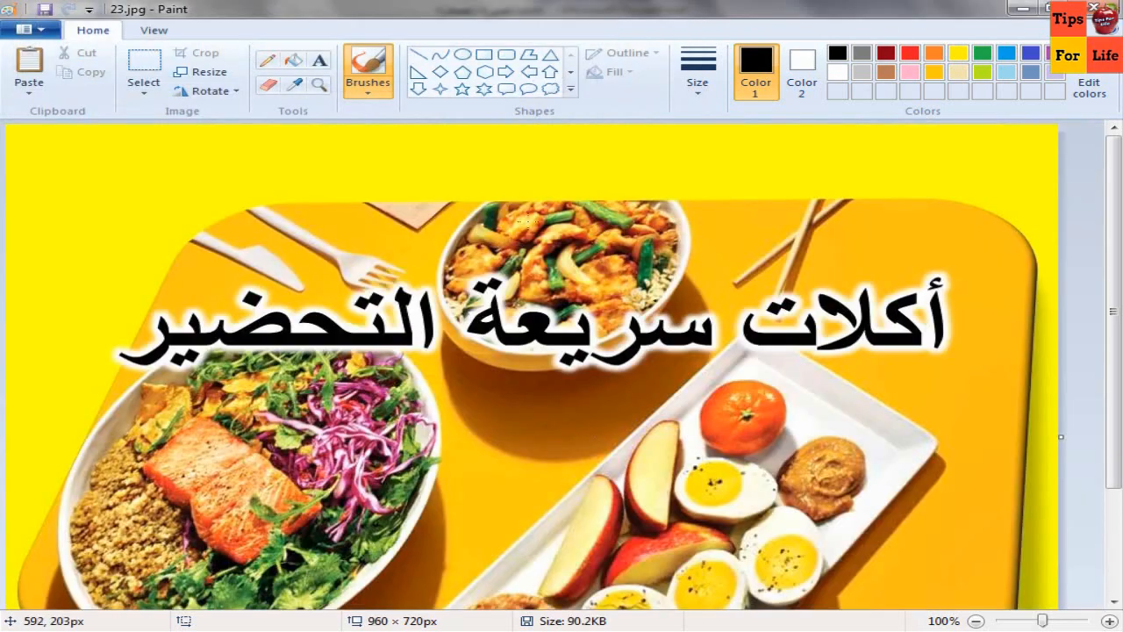
Resize the food image to 1280 by 720 pixels without maintaining the aspect ratio
click(204, 72)
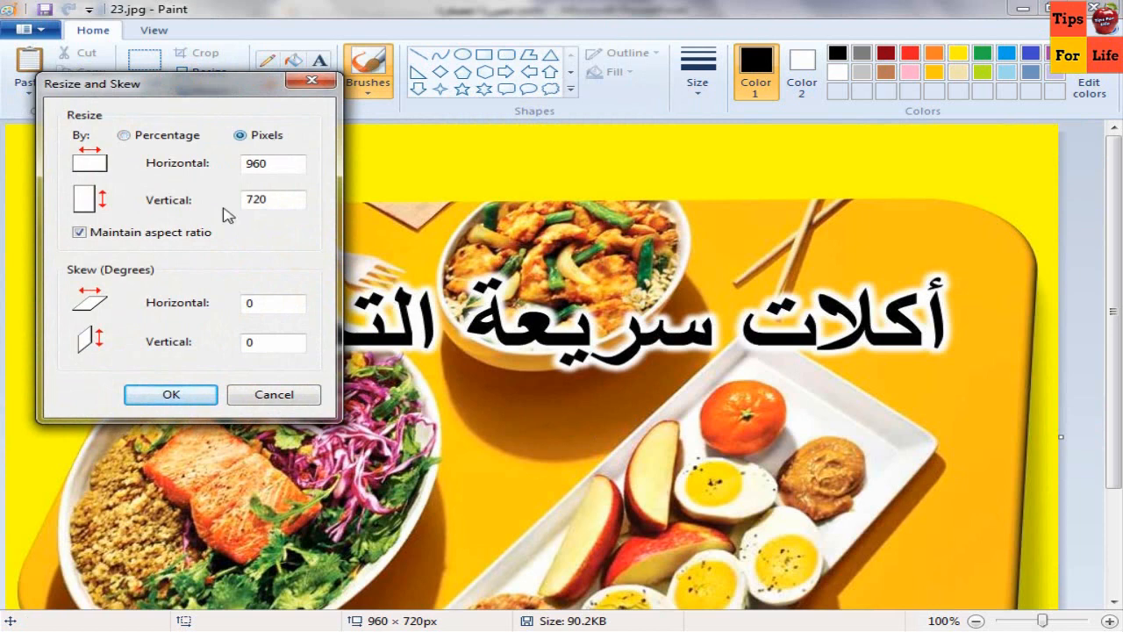
click(79, 233)
click(170, 393)
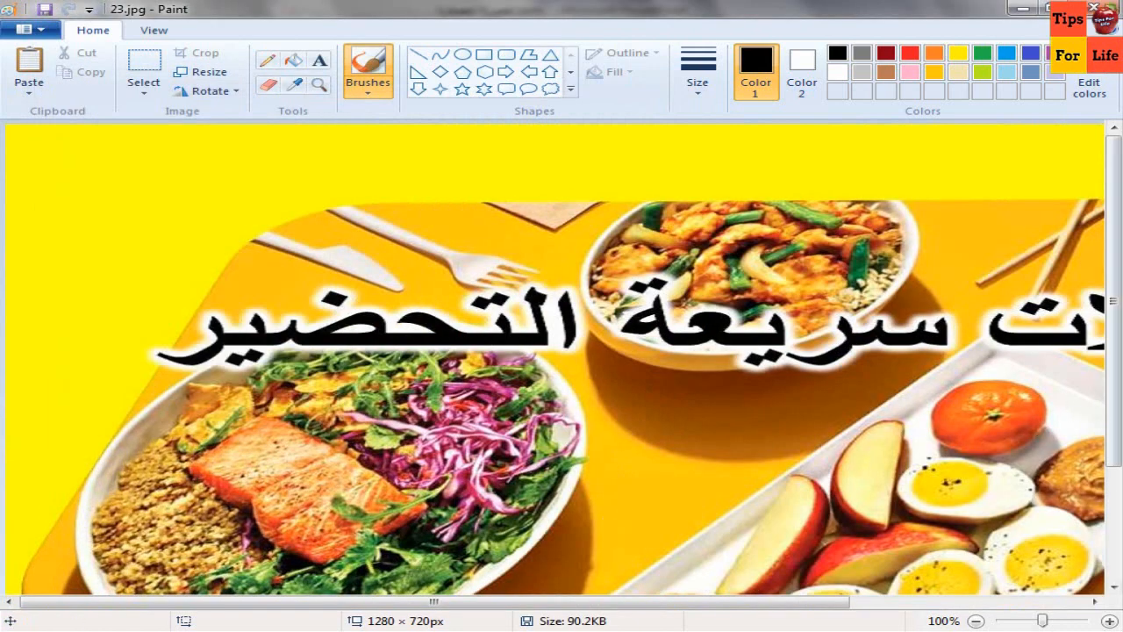
Look over the resized food image, save it under the same name and close Paint
drag(589, 602, 529, 605)
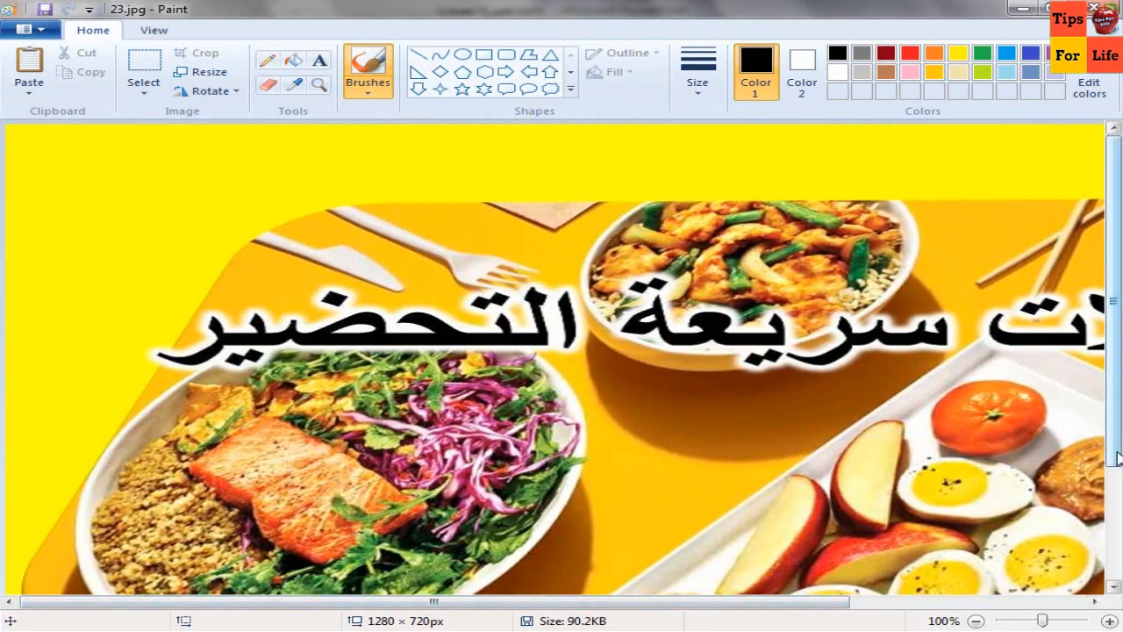
mouse_move(1116, 432)
mouse_down()
mouse_move(1118, 527)
mouse_move(1116, 429)
mouse_up()
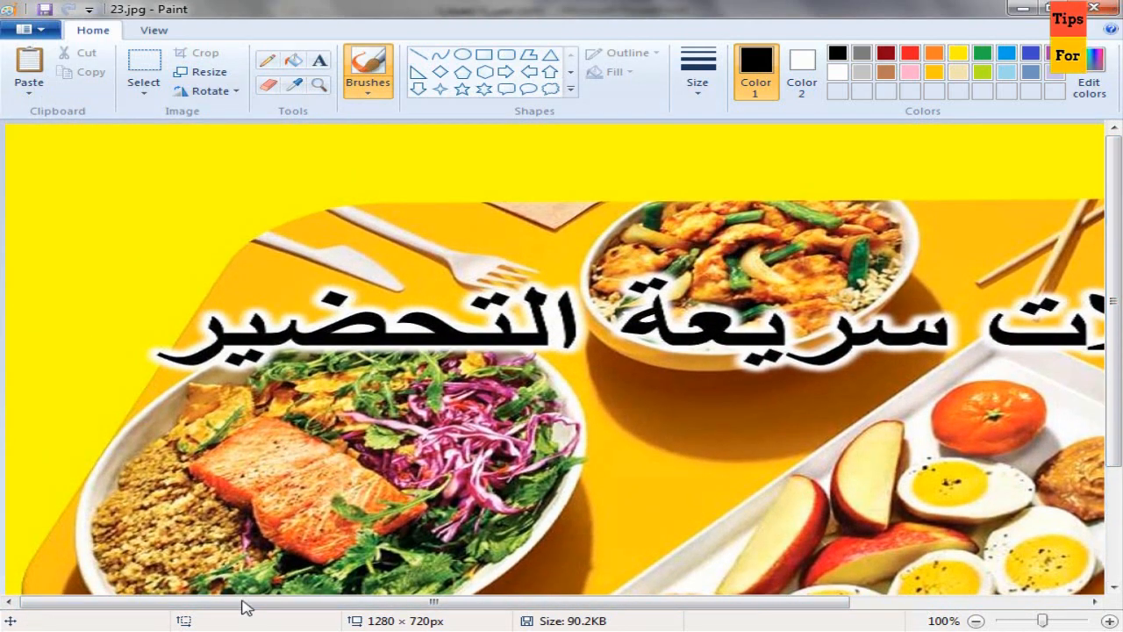
drag(246, 605, 428, 604)
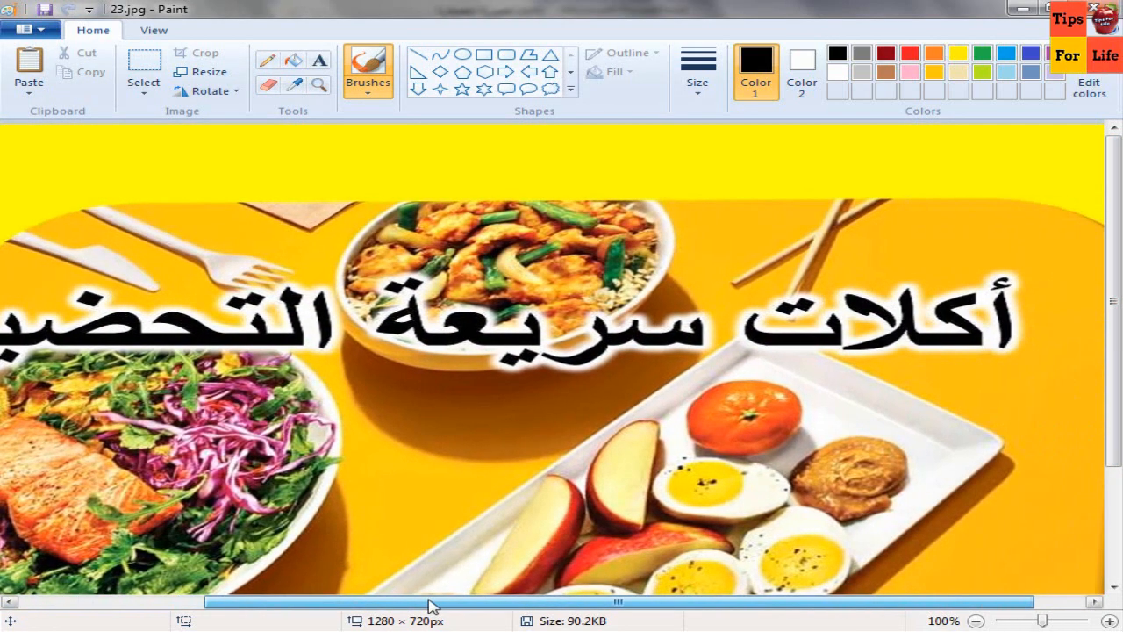
click(46, 11)
click(1094, 8)
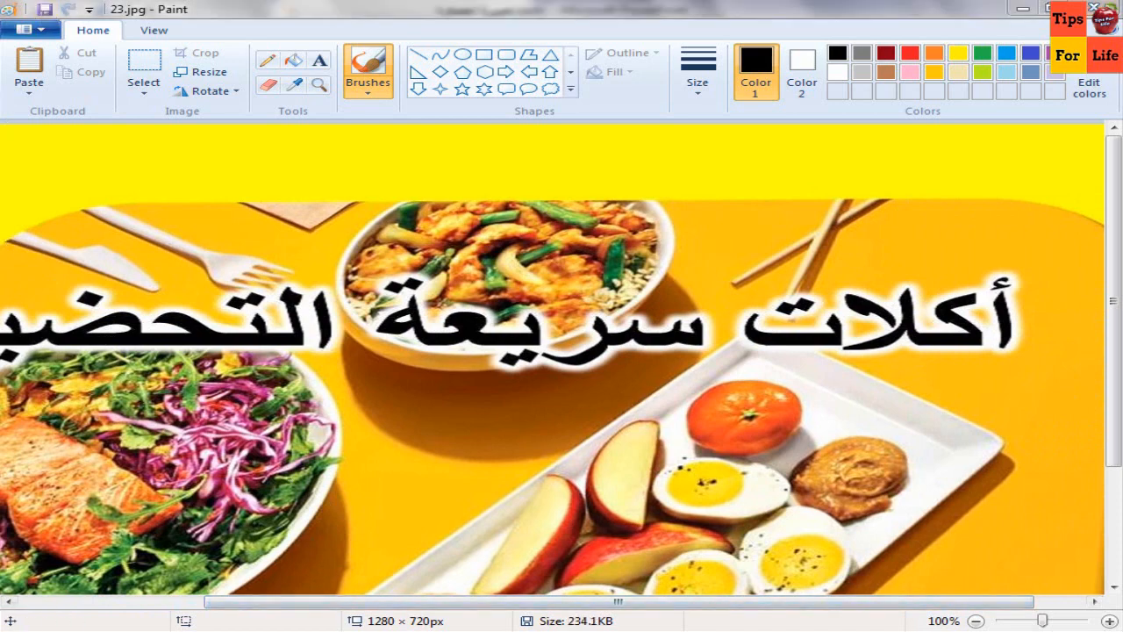
Review the thumbnail designs on slides 1 to 3 in PowerPoint, finishing on slide 1
click(1025, 200)
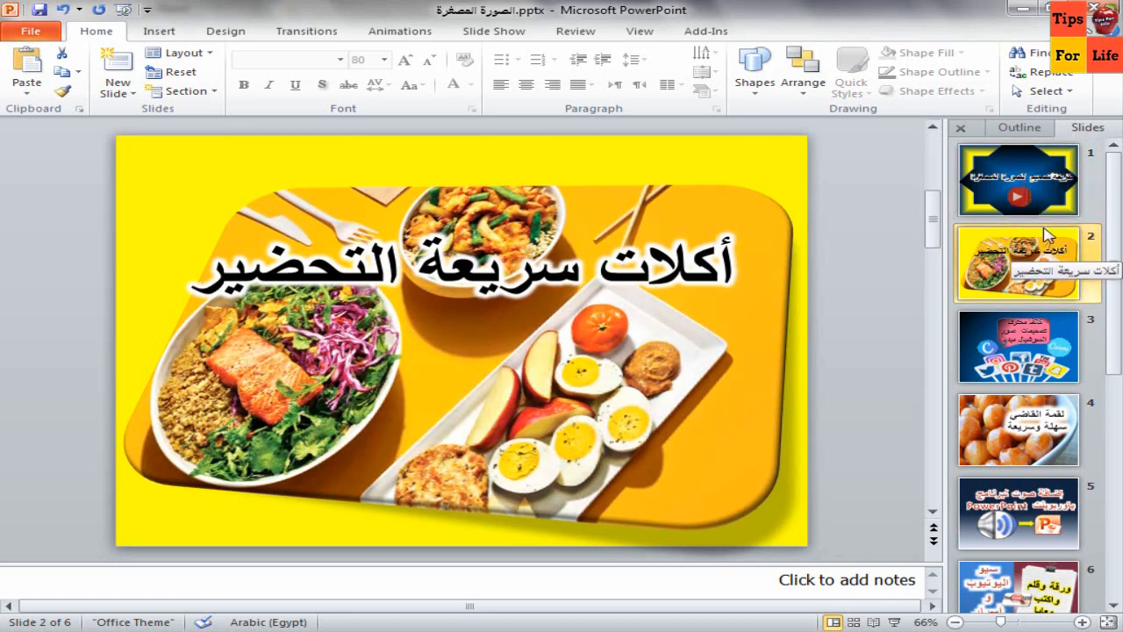
click(1034, 198)
click(1034, 259)
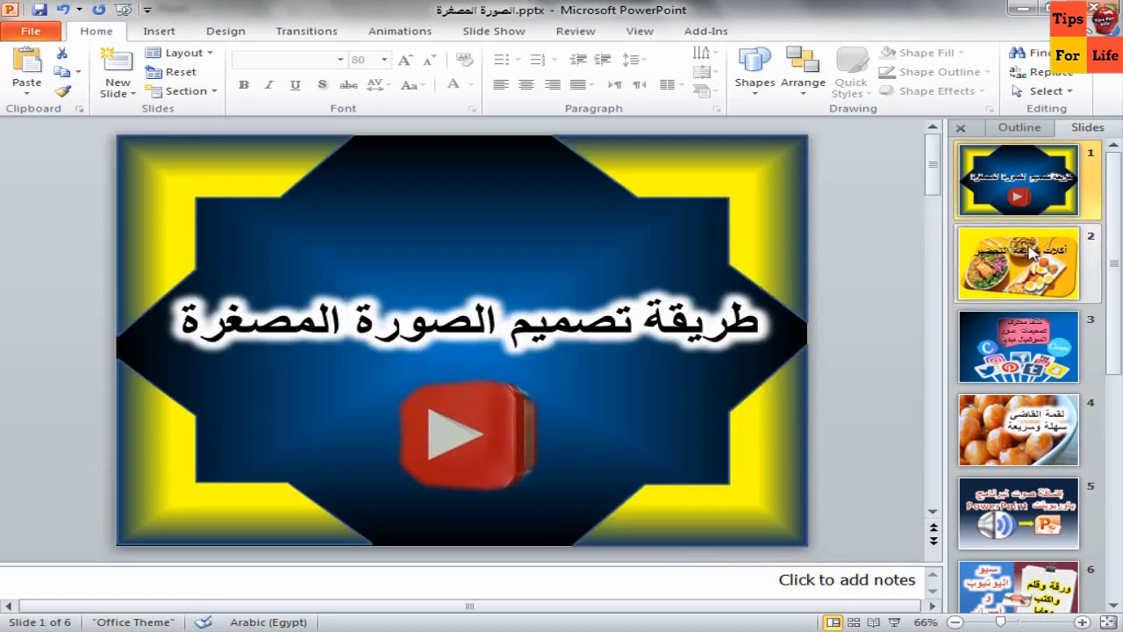
click(1013, 346)
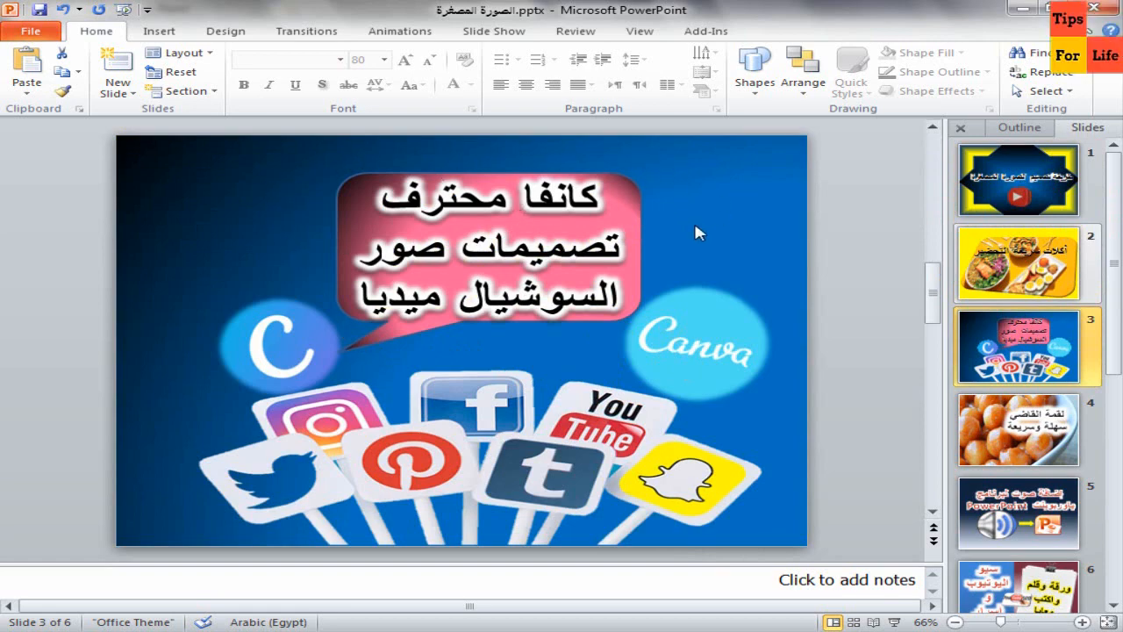
click(1026, 259)
click(1038, 180)
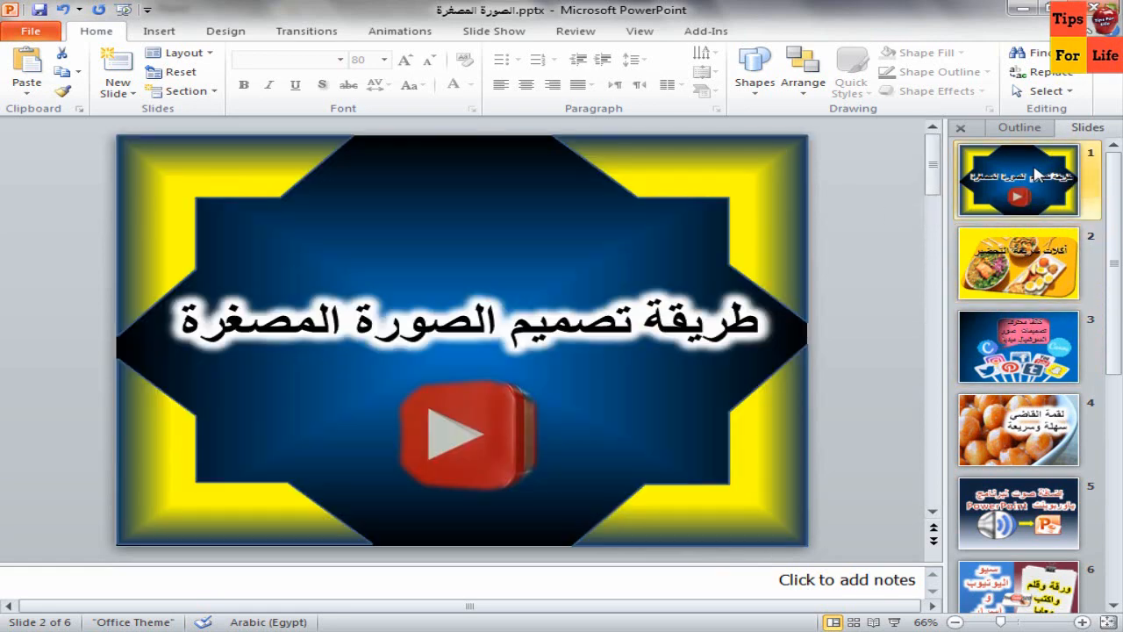